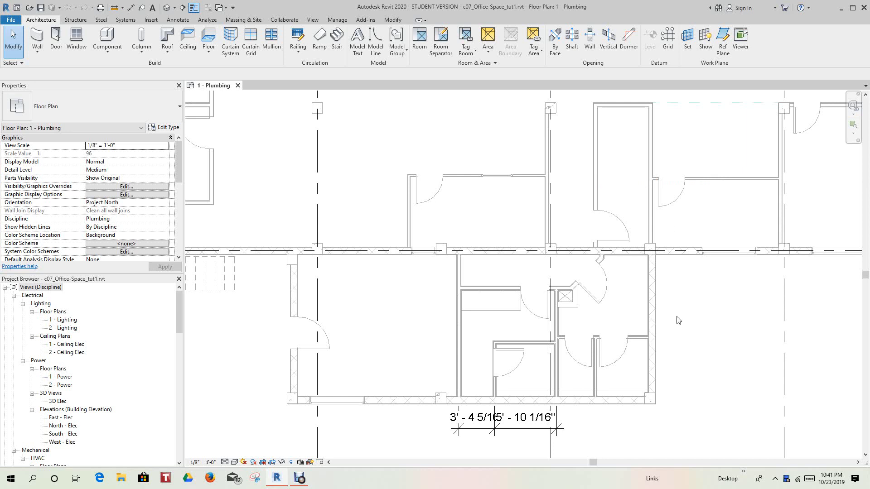
Start loading a family and browse the US Imperial library to the Plumbing > MEP > Fixtures folder.
middle_drag(687, 337, 668, 313)
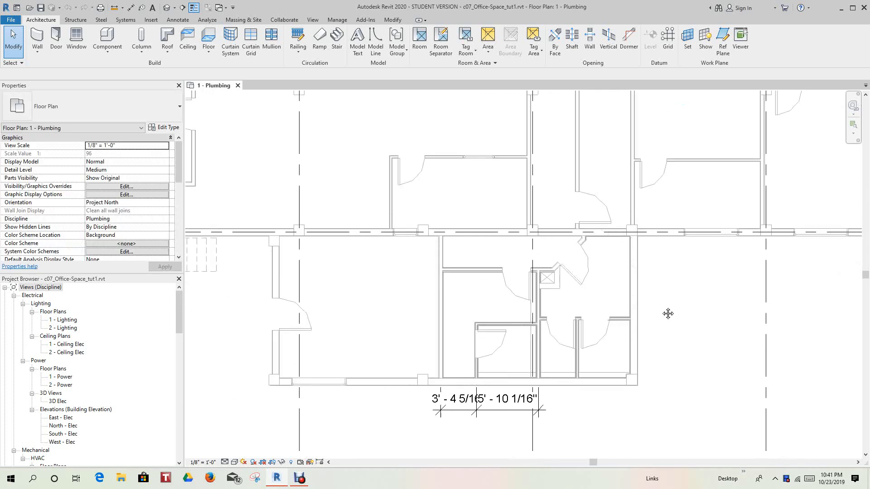
middle_drag(668, 313, 673, 316)
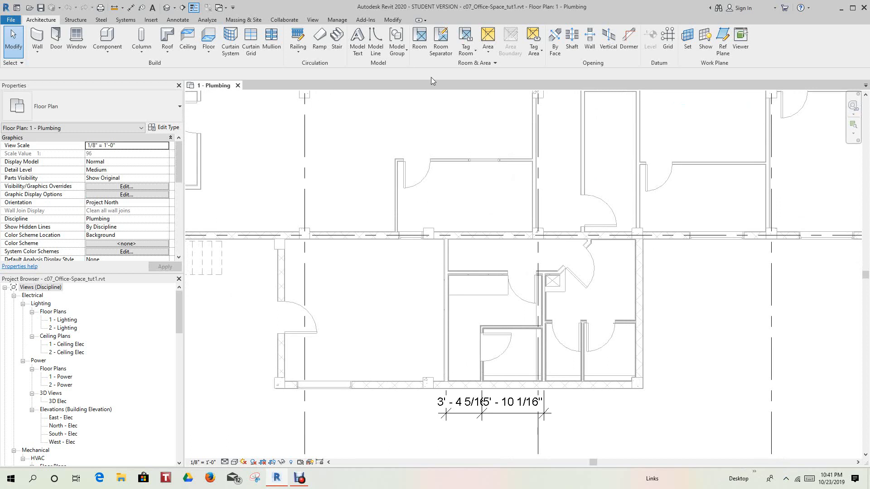
click(151, 20)
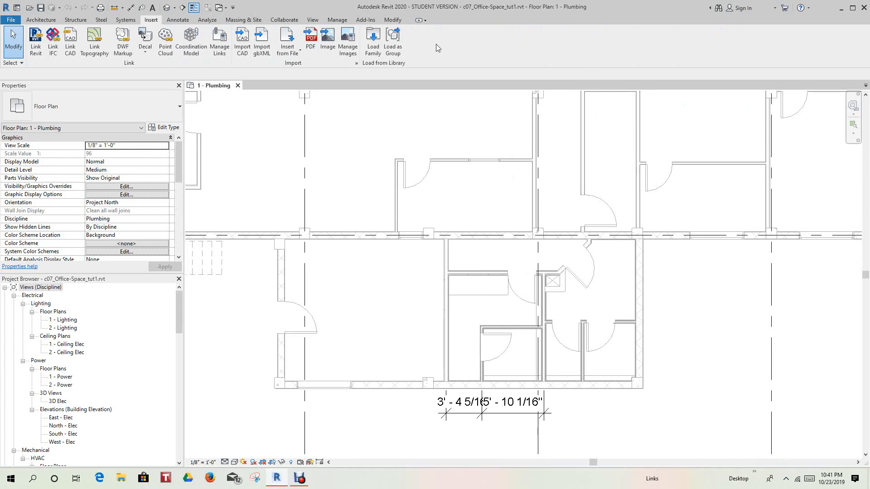
click(371, 42)
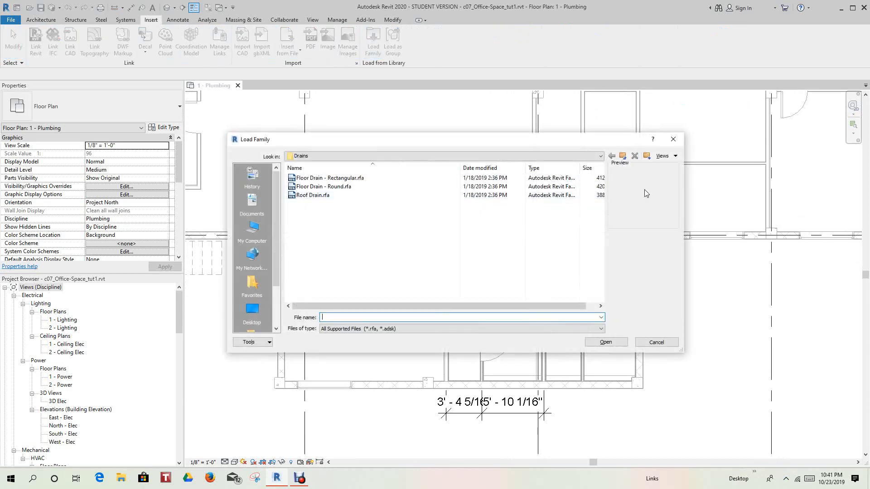
click(624, 158)
click(624, 157)
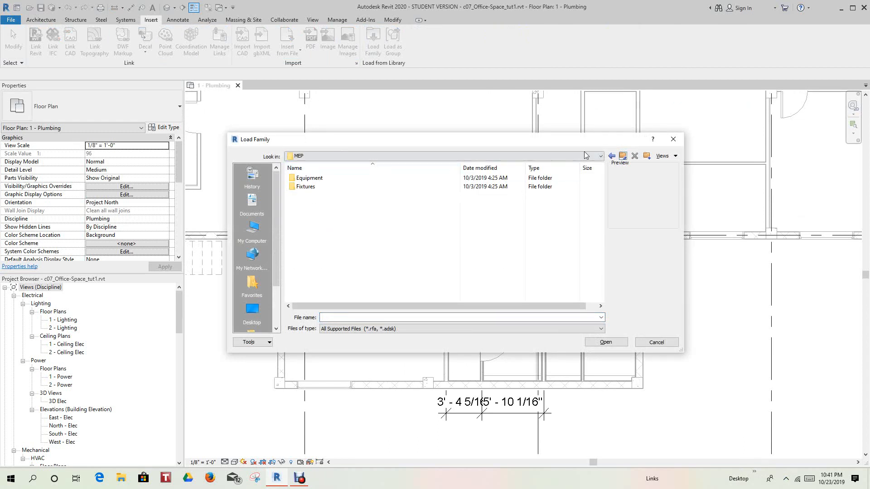
click(624, 156)
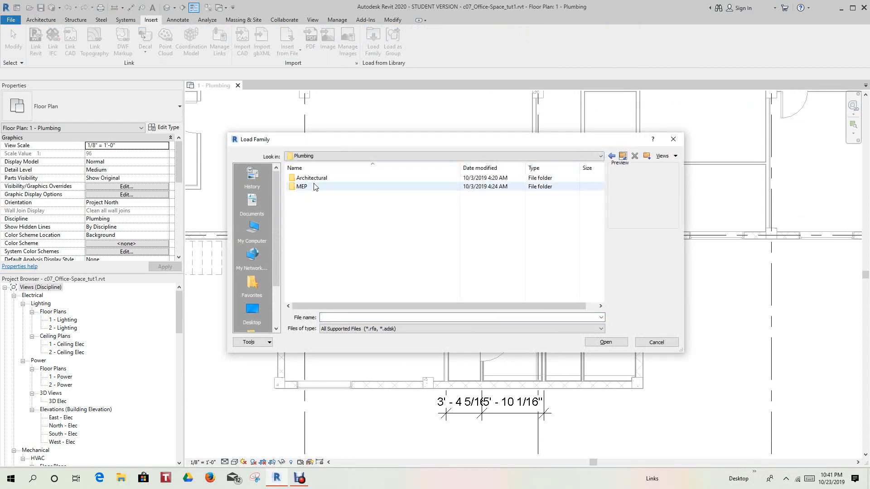
click(623, 156)
scroll(307, 231, down, 7)
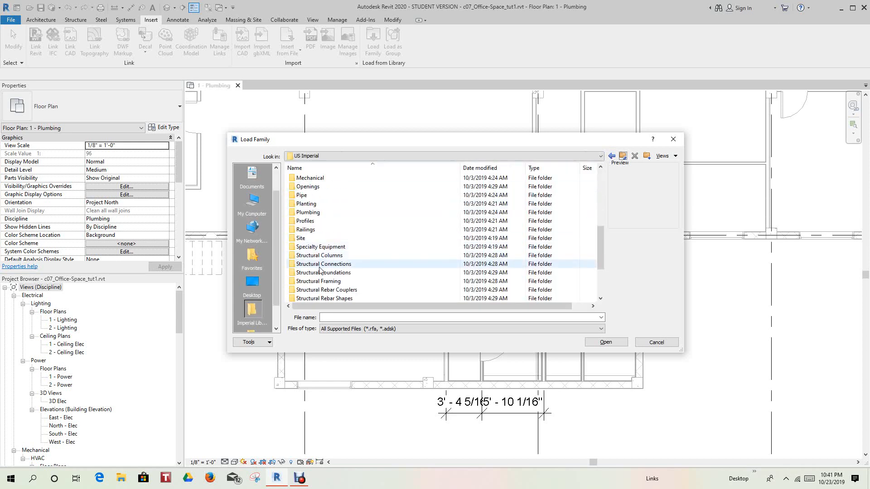
double_click(307, 212)
double_click(302, 187)
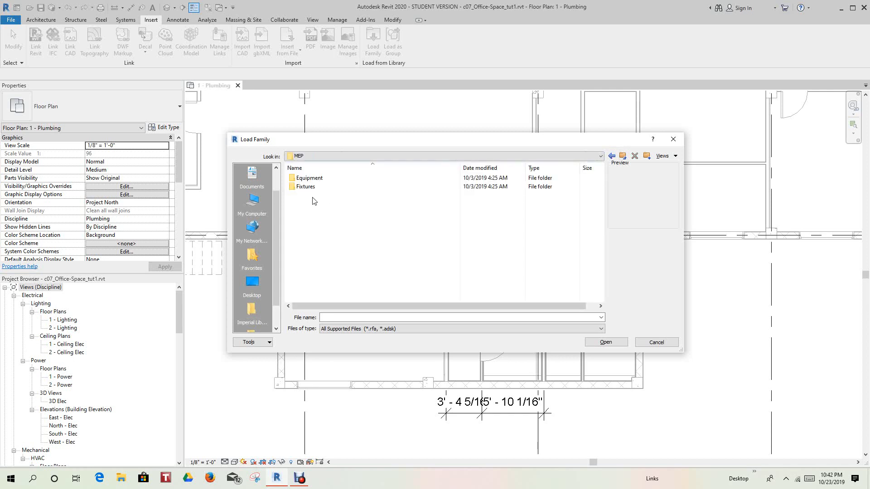
double_click(311, 188)
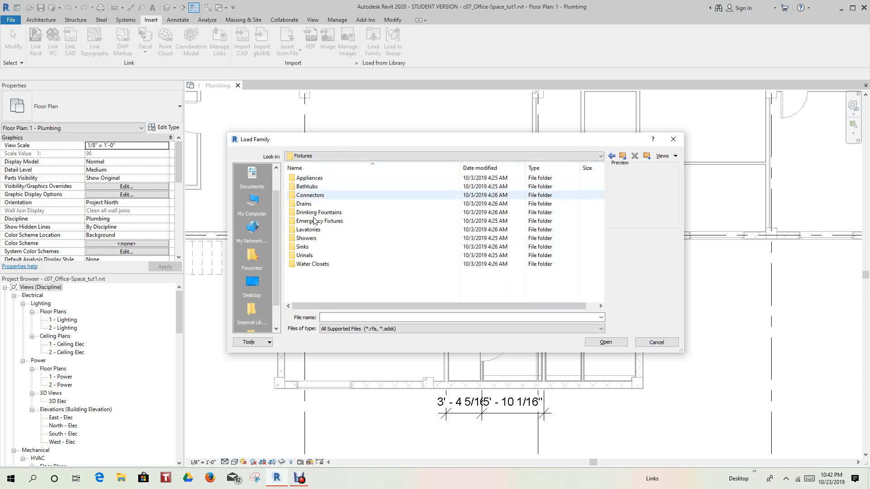
Load the Urinal - Wall Hung family from the Urinals folder, overwriting the existing version.
click(306, 256)
double_click(306, 255)
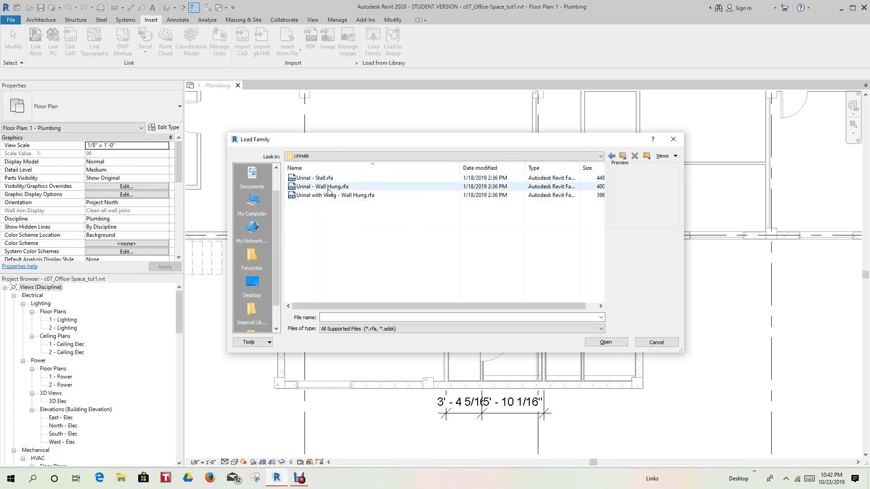
click(329, 188)
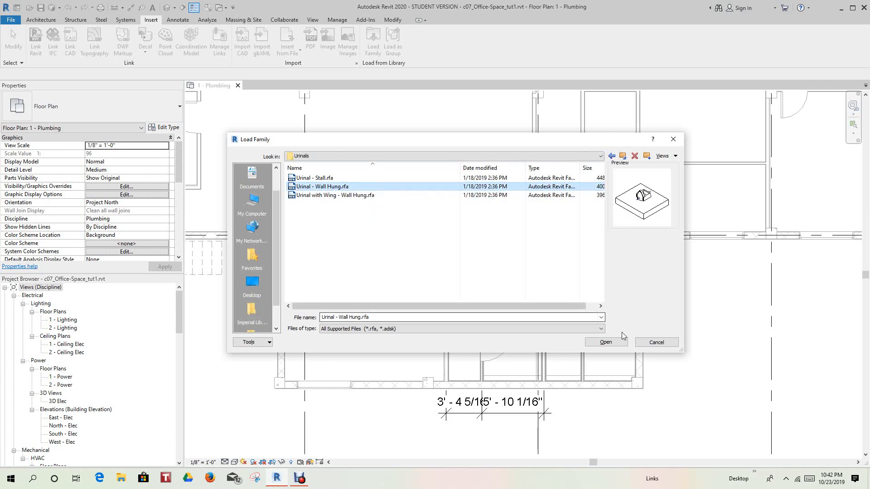
click(606, 343)
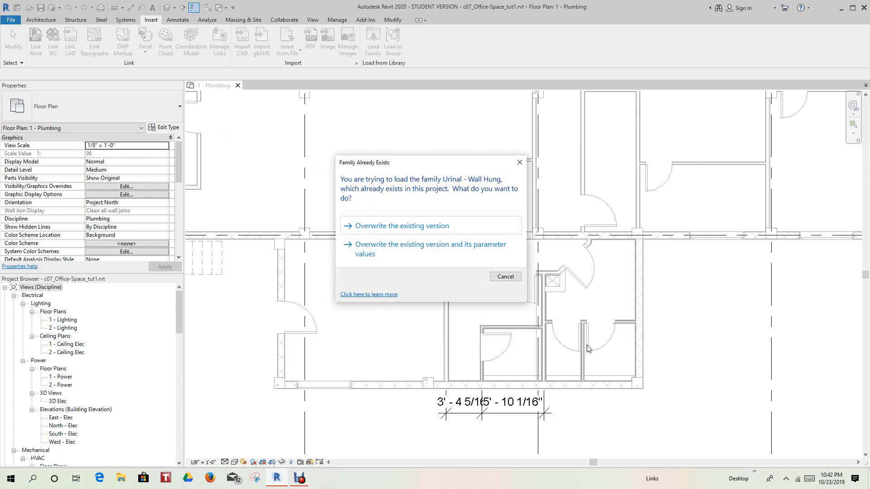
click(399, 229)
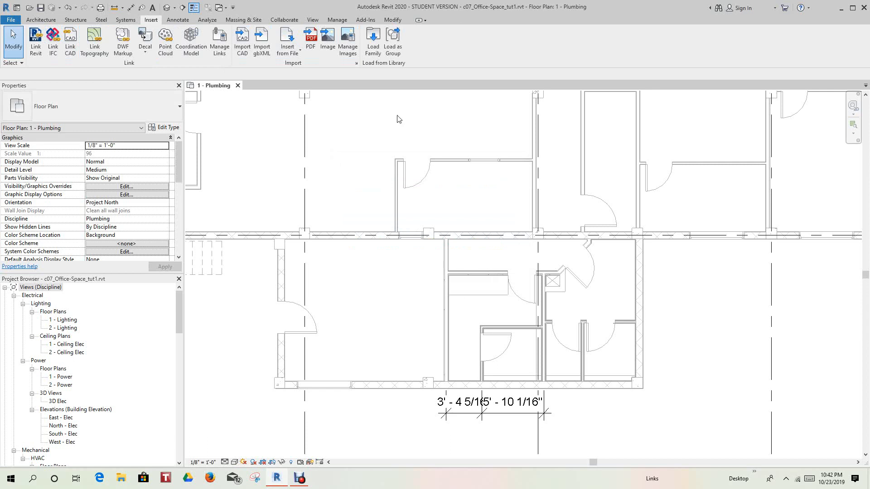
Load the Water Closet - Flush Valve - Floor Mounted family from the Water Closets fixtures folder, overwriting the existing version.
click(373, 40)
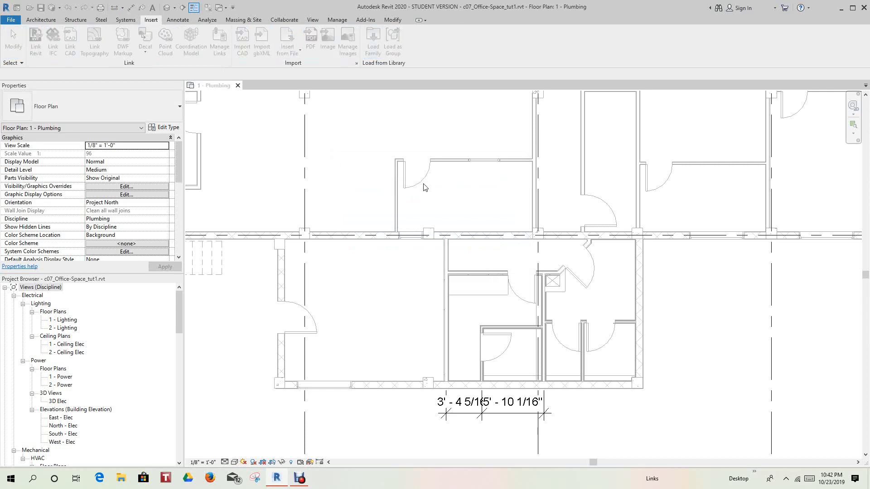
click(623, 156)
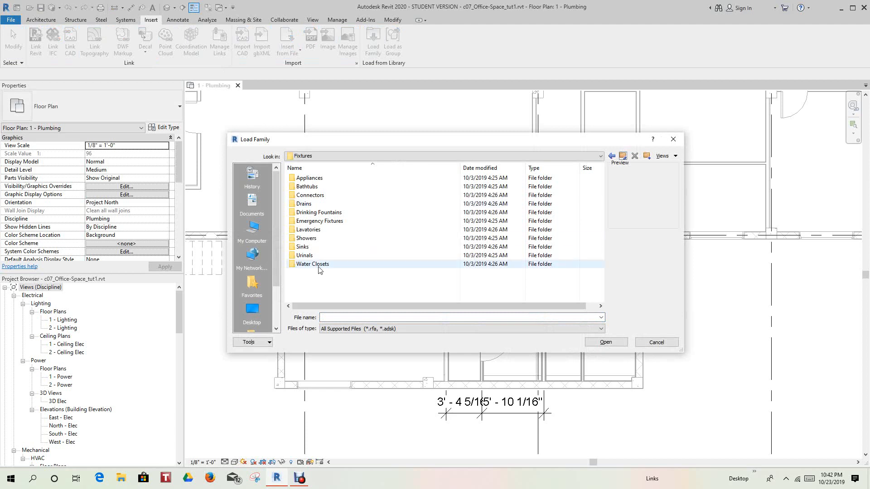
double_click(319, 264)
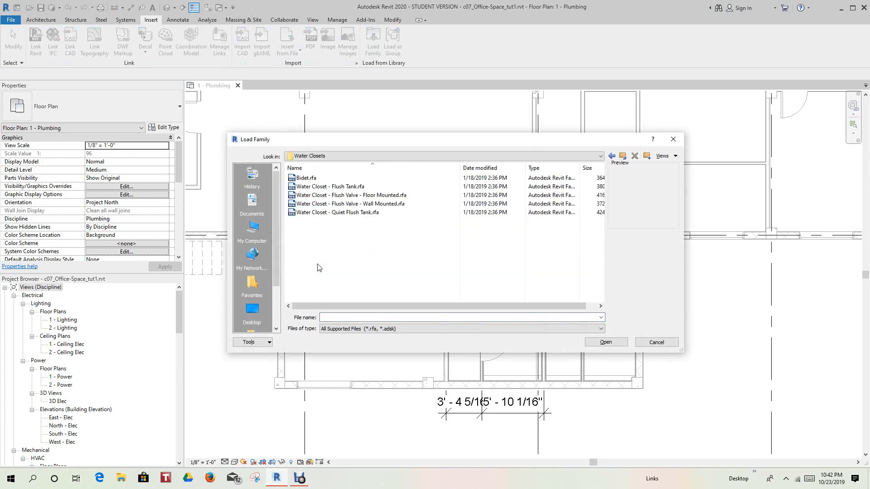
click(349, 197)
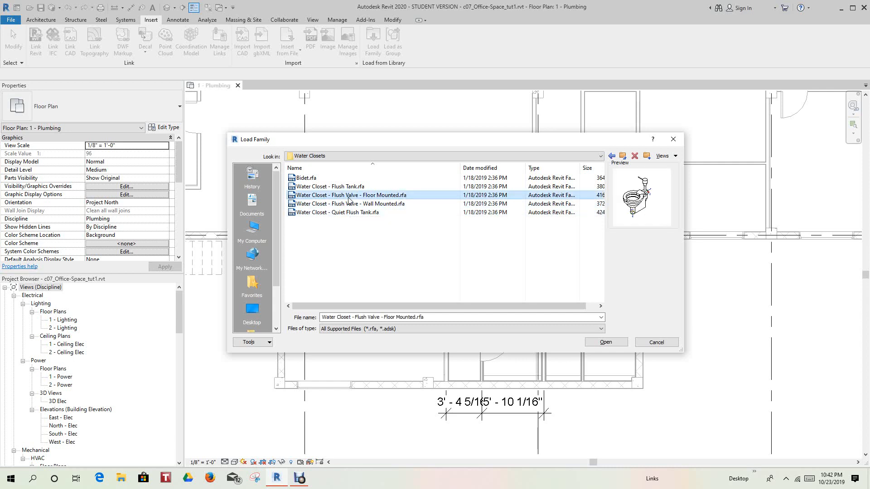
click(607, 342)
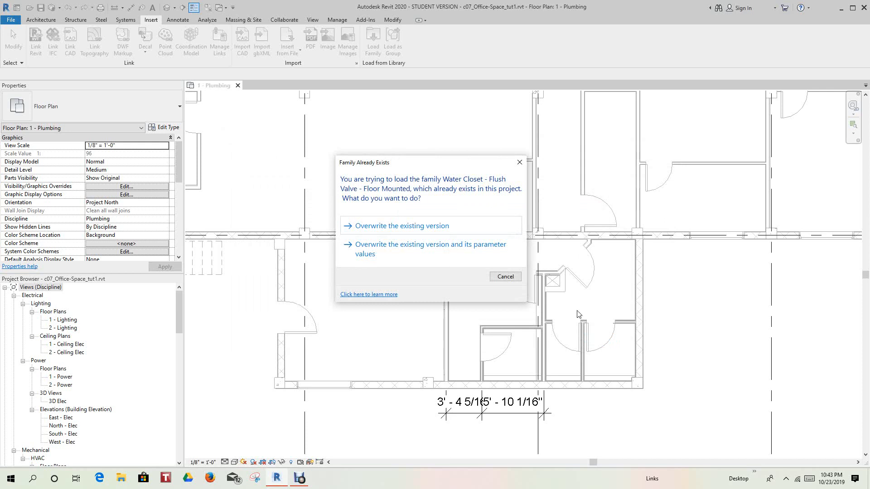
click(422, 228)
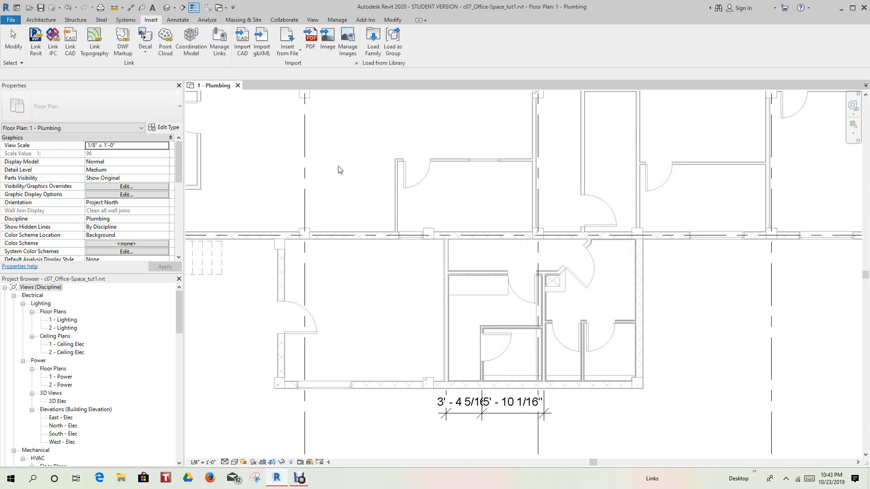
Load the Sink - Island - Single family from the MEP Fixtures > Sinks folder into the project.
click(373, 43)
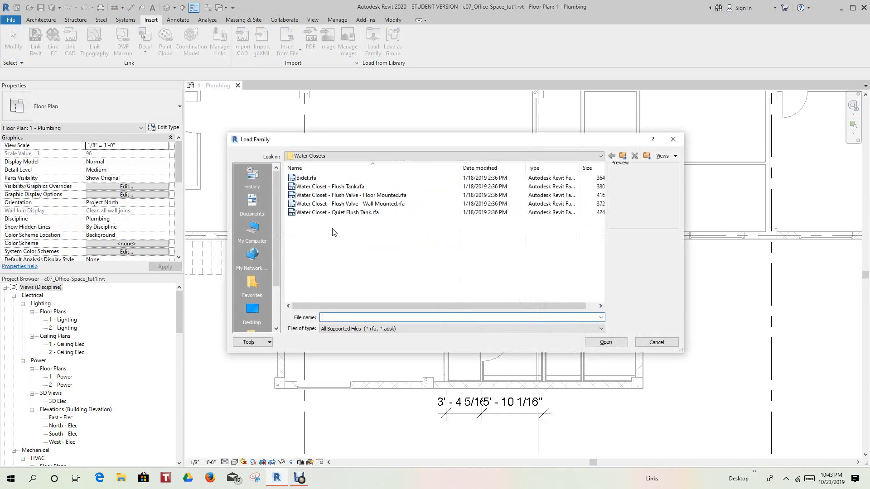
click(622, 155)
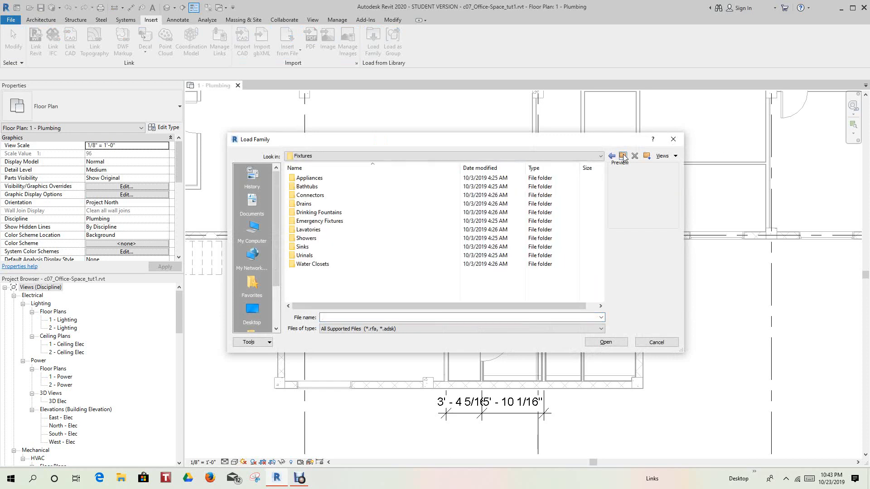
click(623, 156)
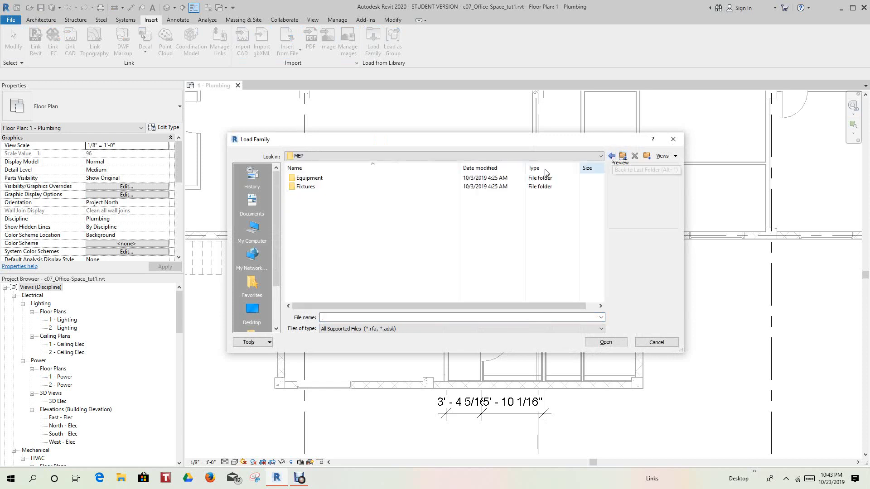
click(304, 187)
double_click(305, 187)
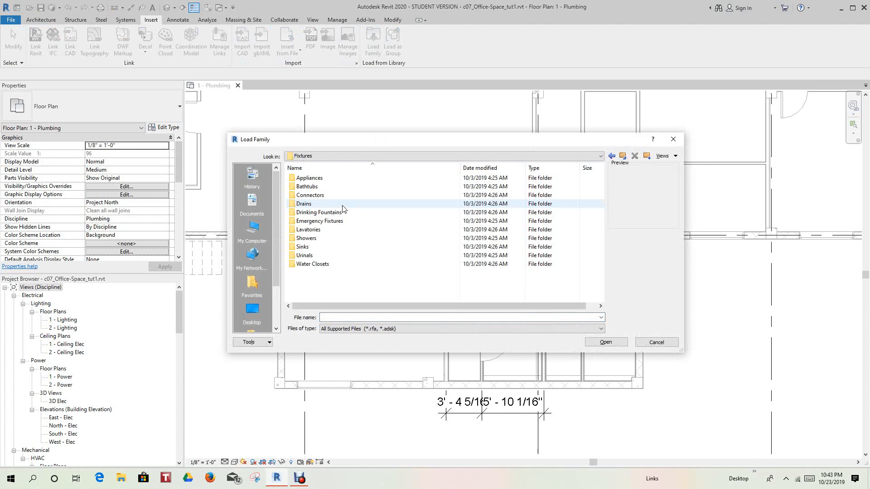
click(306, 248)
double_click(306, 248)
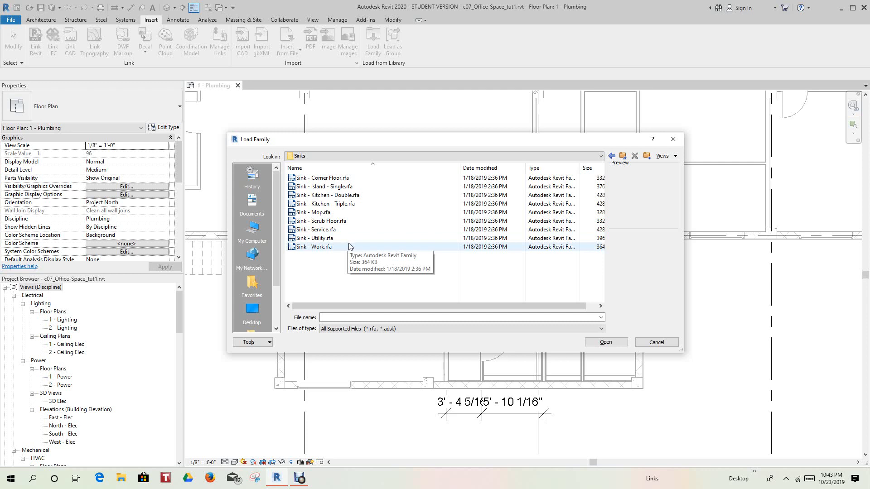
click(320, 188)
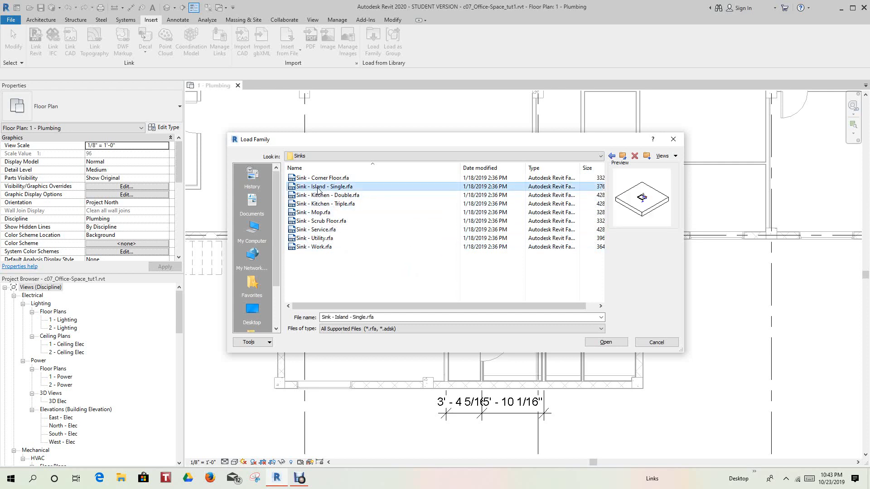
click(608, 343)
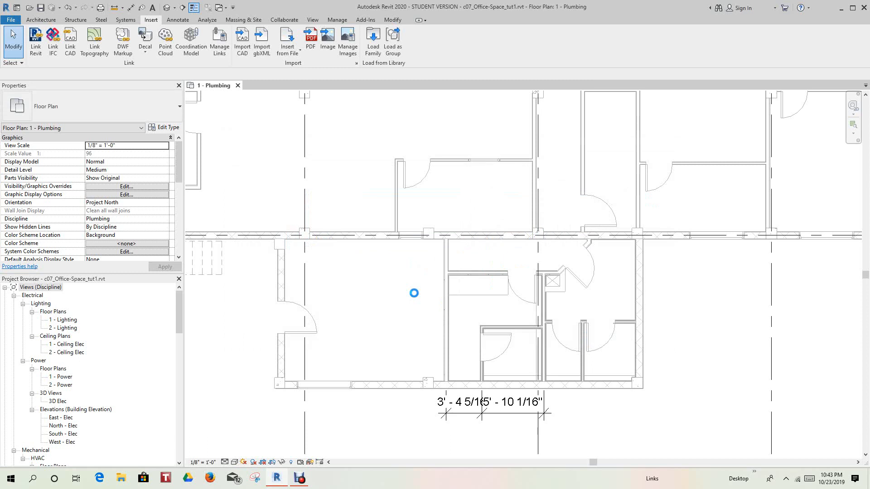
Load the Floor Drain - Round family from the MEP Fixtures > Drains folder into the project.
click(376, 41)
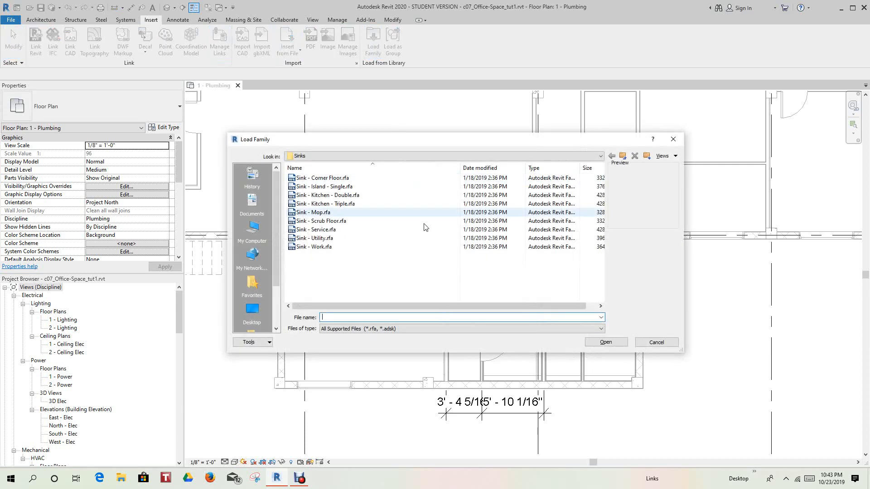
click(622, 156)
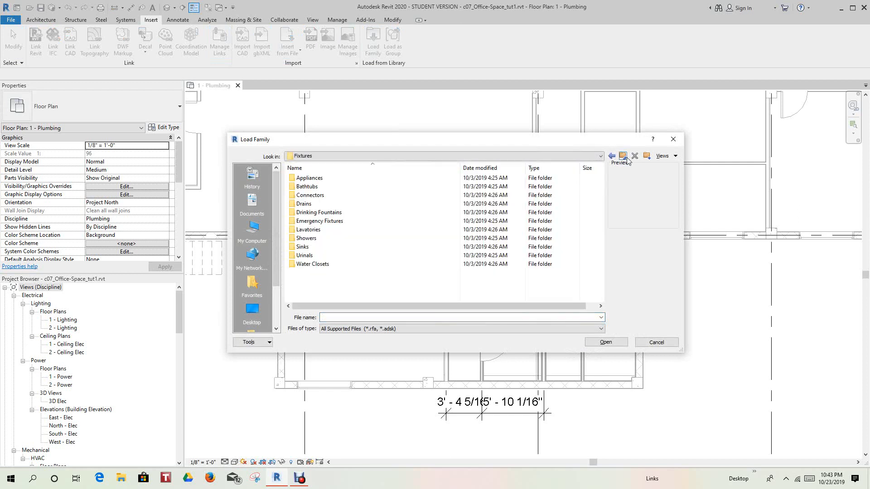
click(623, 155)
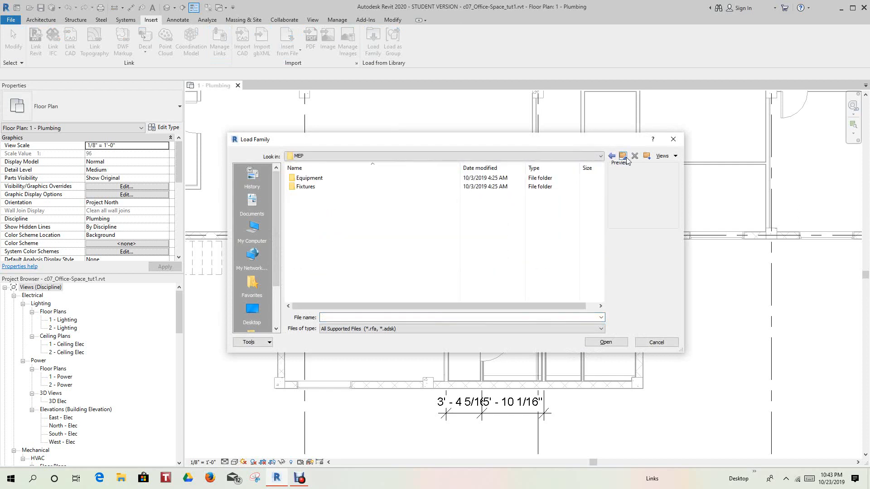
click(624, 157)
click(299, 189)
double_click(299, 190)
double_click(299, 188)
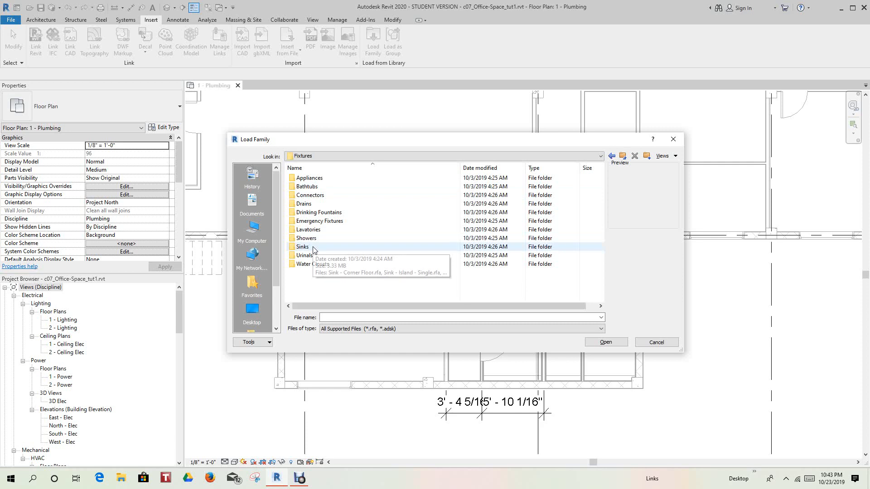
double_click(307, 204)
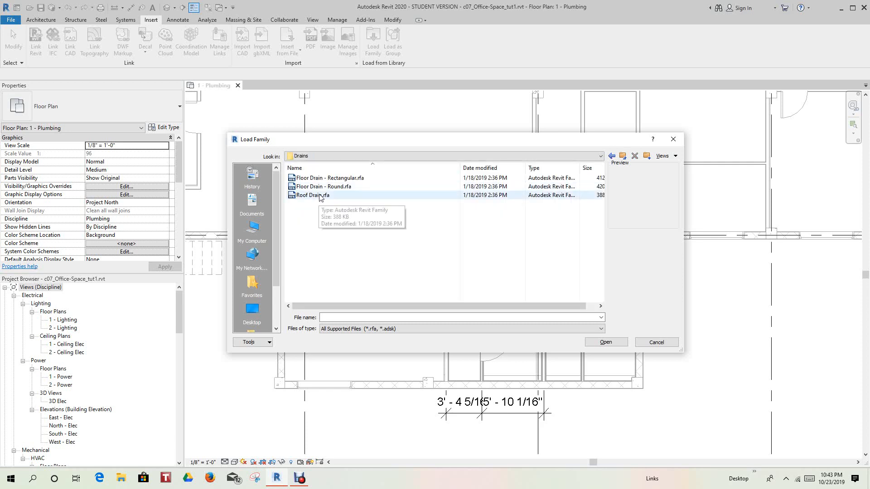
click(320, 189)
double_click(320, 187)
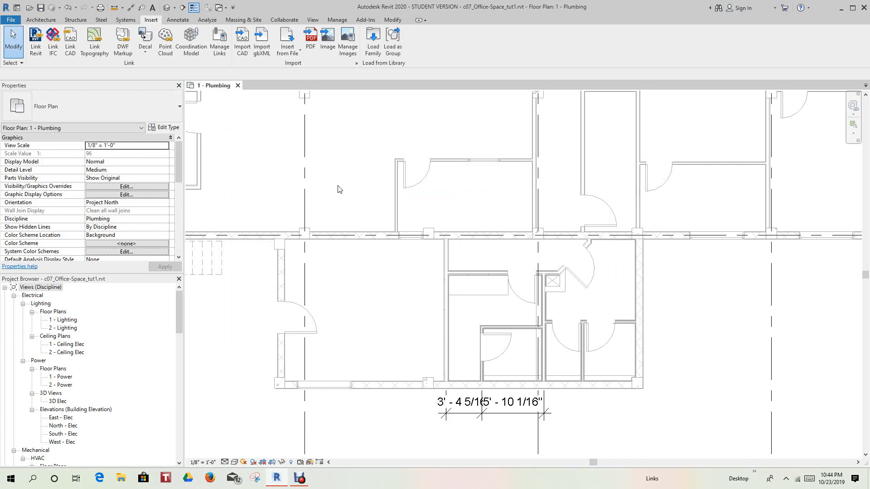
Start loading another family and browse from the plumbing Drains folder to the library's Pipe folder.
click(377, 46)
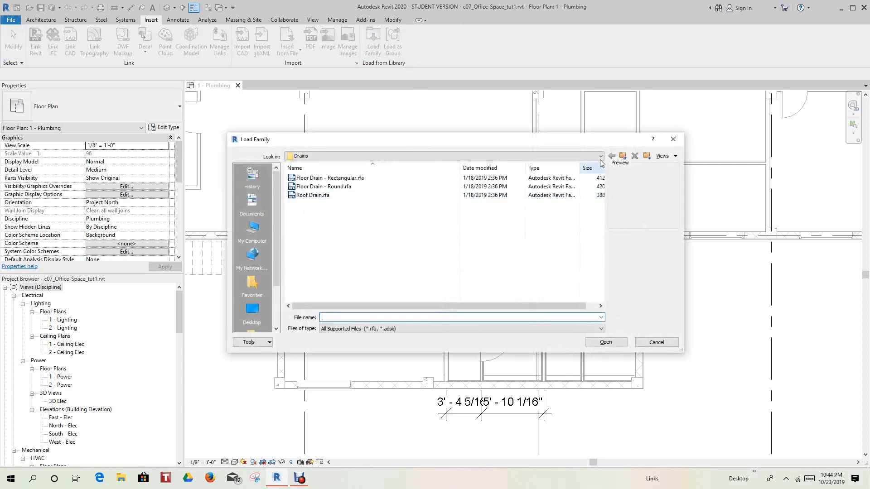
click(622, 158)
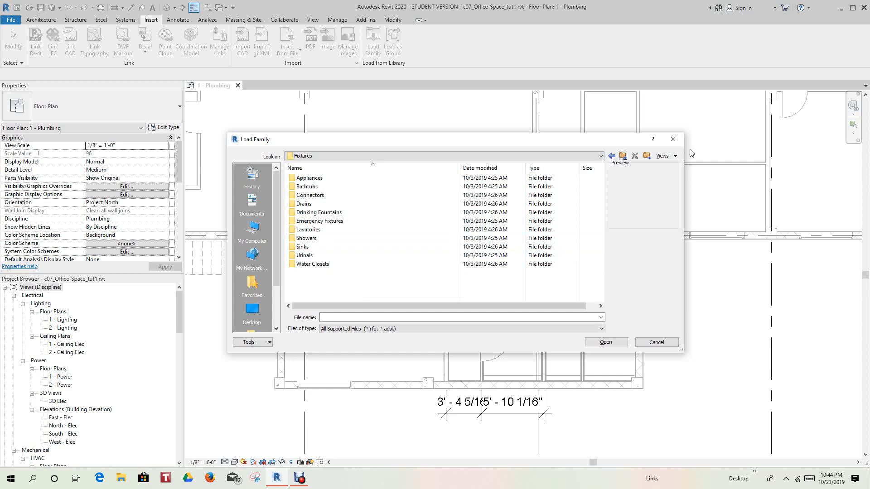
click(624, 157)
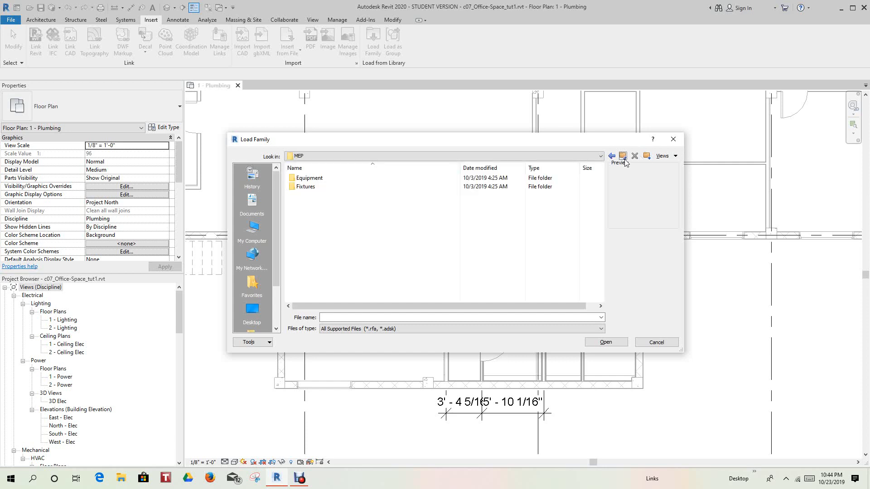
click(623, 157)
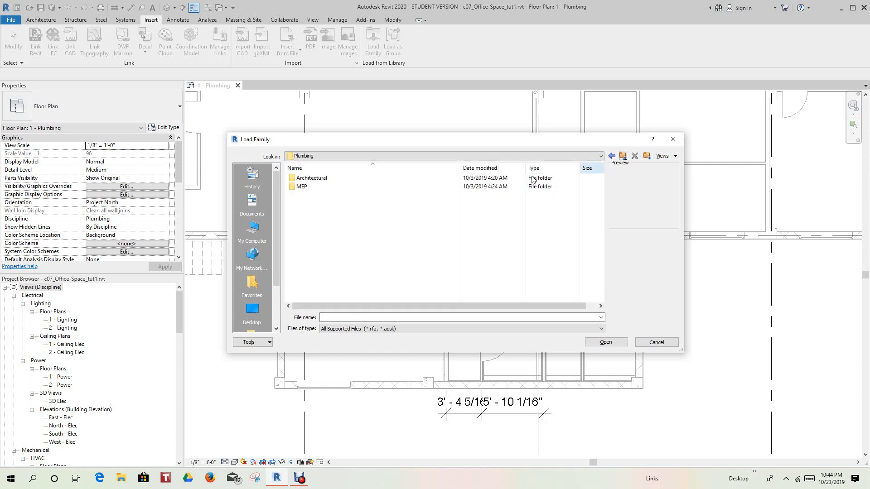
double_click(305, 187)
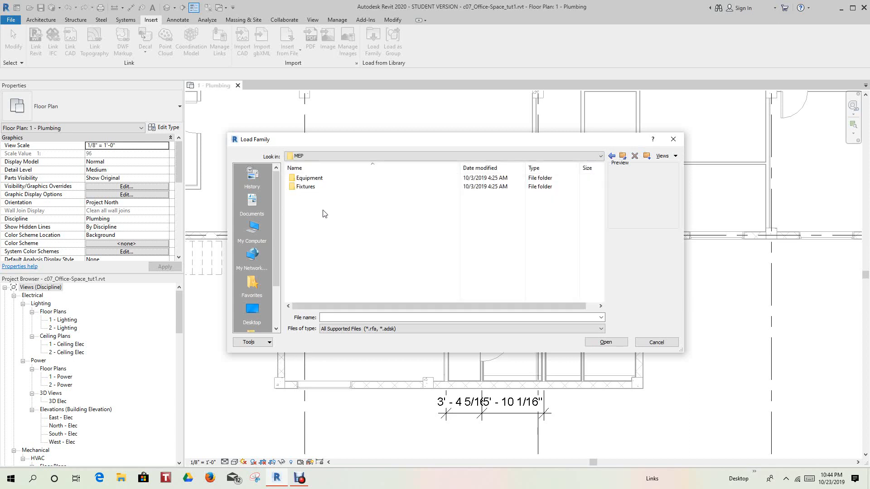
click(624, 158)
click(624, 157)
scroll(437, 220, down, 5)
double_click(302, 221)
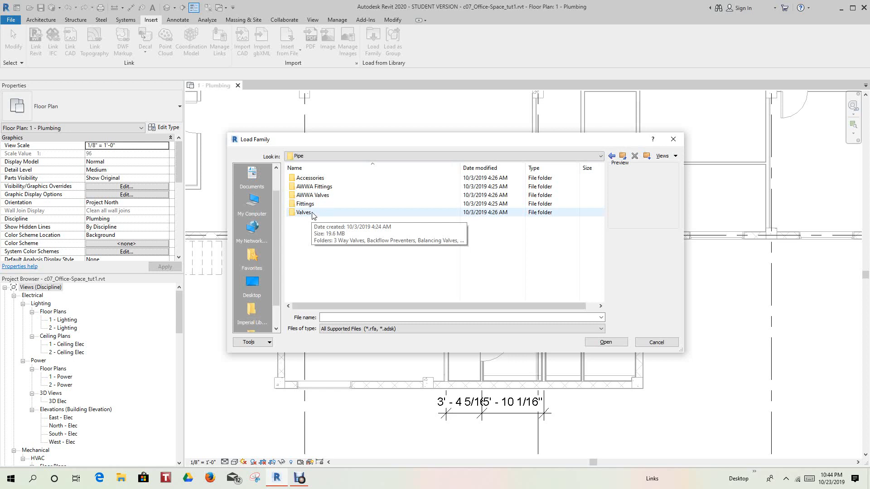
Load the Tee - PVC - Sch 40 family from the Fittings > PVC > Sch 40 > Socket-Type folder.
click(308, 206)
double_click(308, 206)
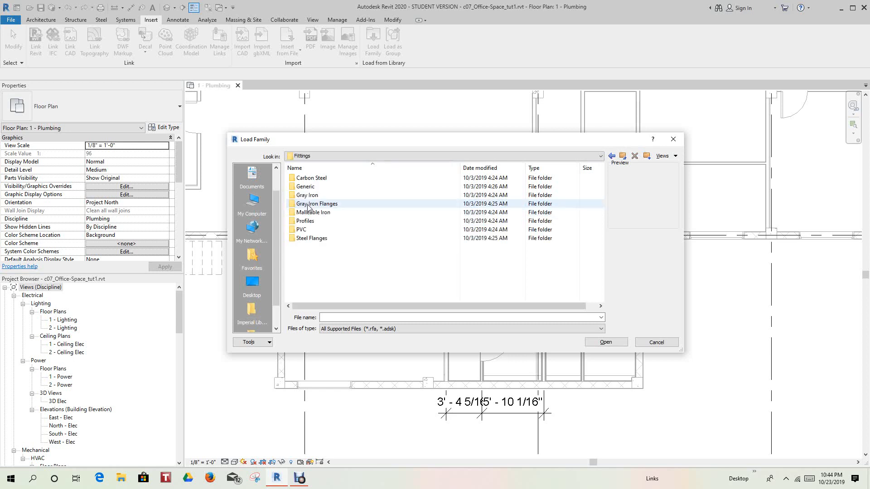
click(303, 229)
double_click(302, 230)
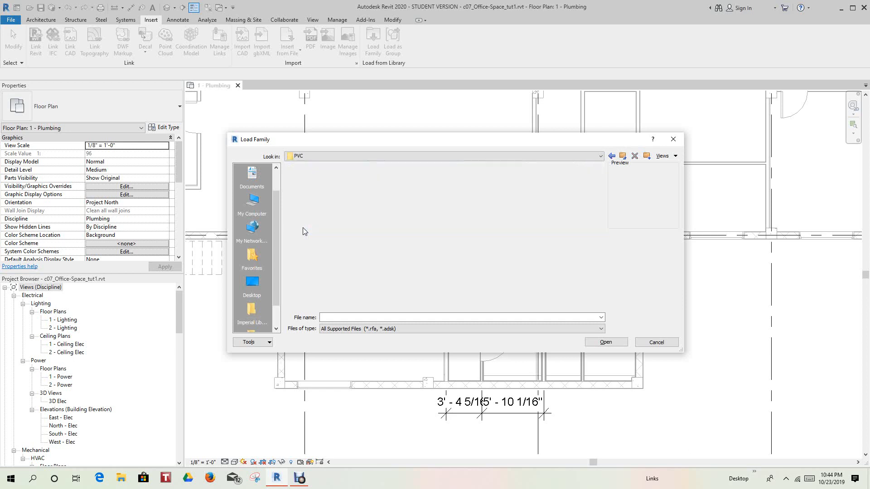
click(304, 179)
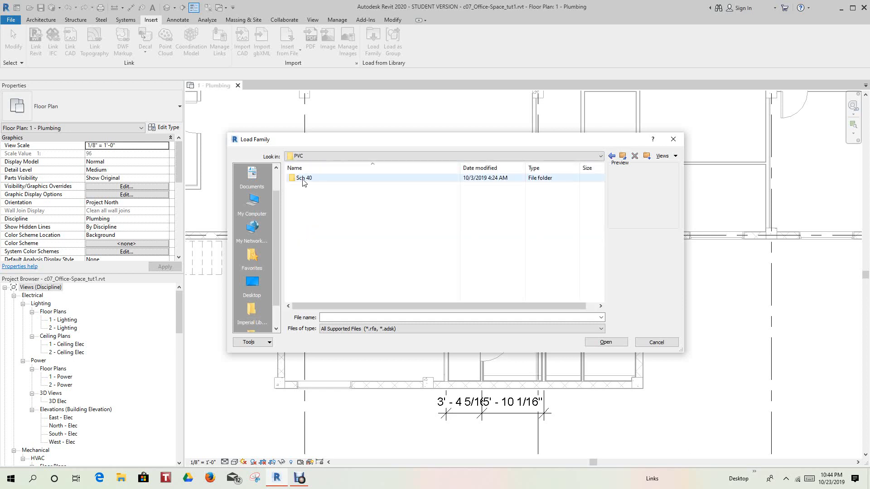
double_click(304, 178)
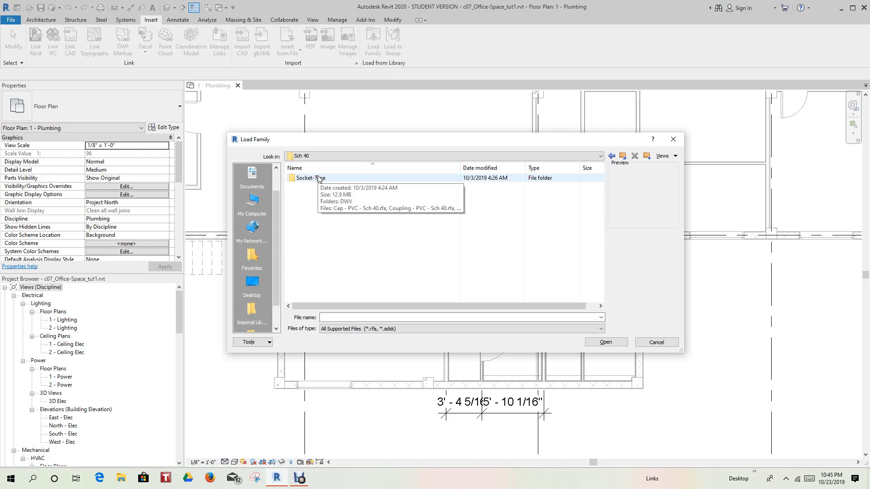
double_click(318, 179)
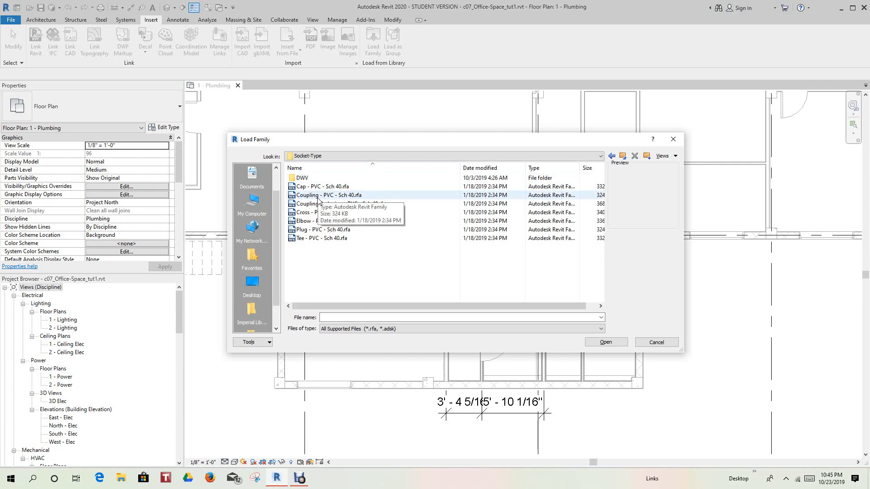
click(310, 239)
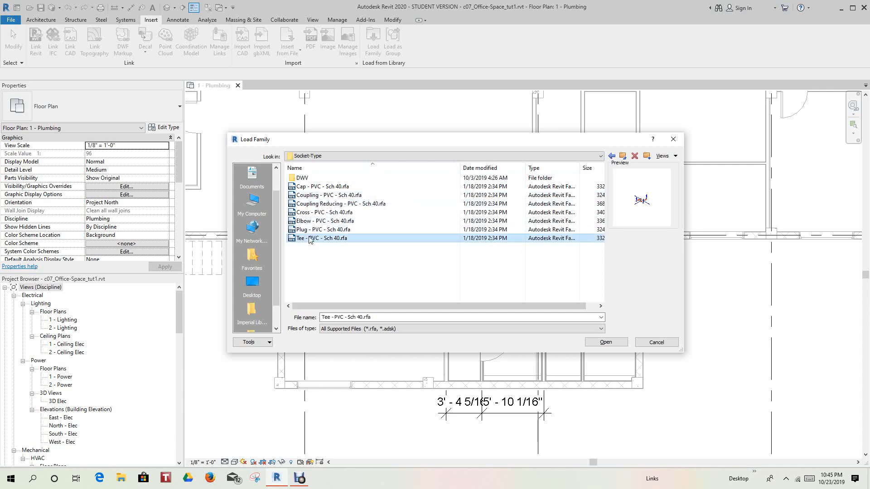
click(606, 342)
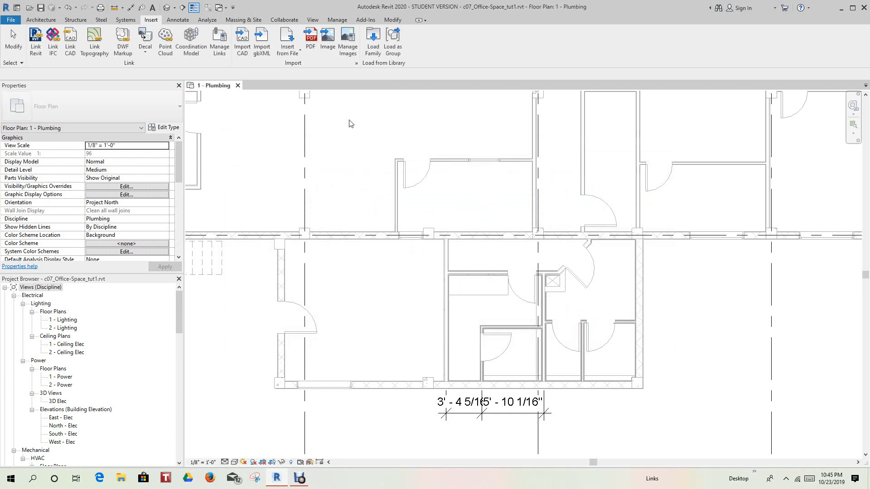
Load the Bend - PVC - Sch 40 - DWV family from the Socket-Type > DWV folder, overwriting the existing version.
click(372, 57)
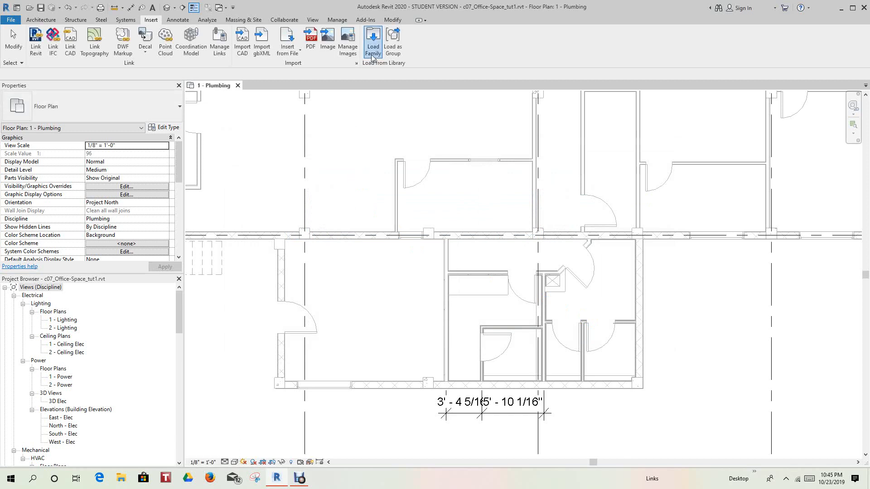
click(623, 156)
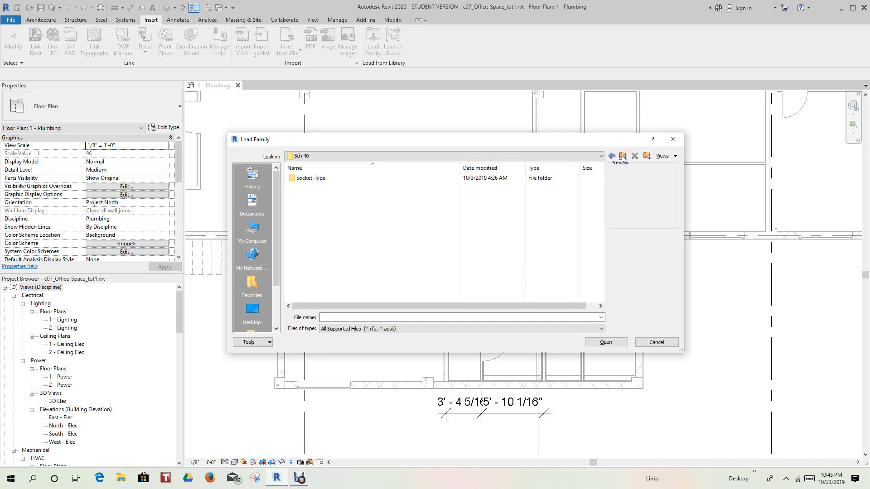
click(623, 156)
double_click(303, 179)
double_click(303, 178)
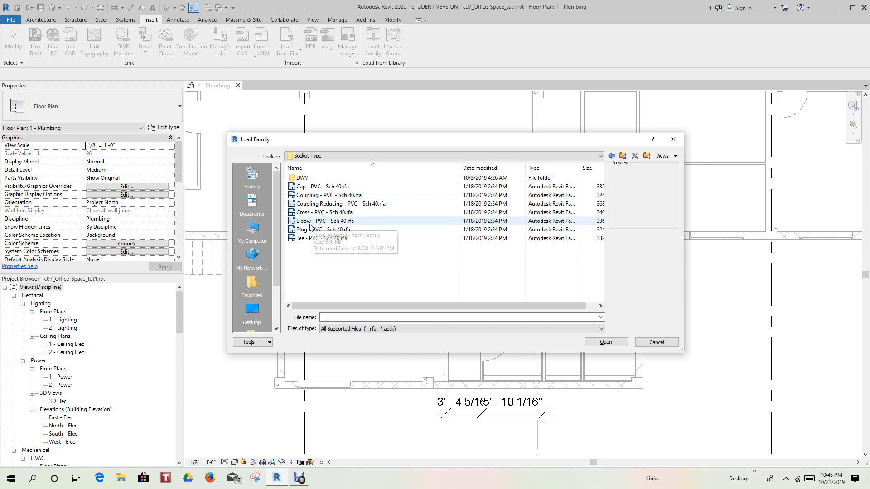
click(306, 178)
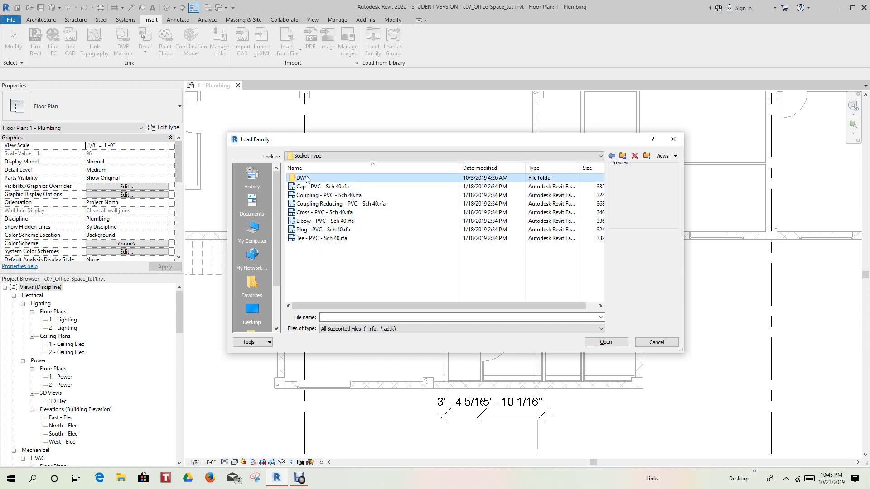
double_click(306, 178)
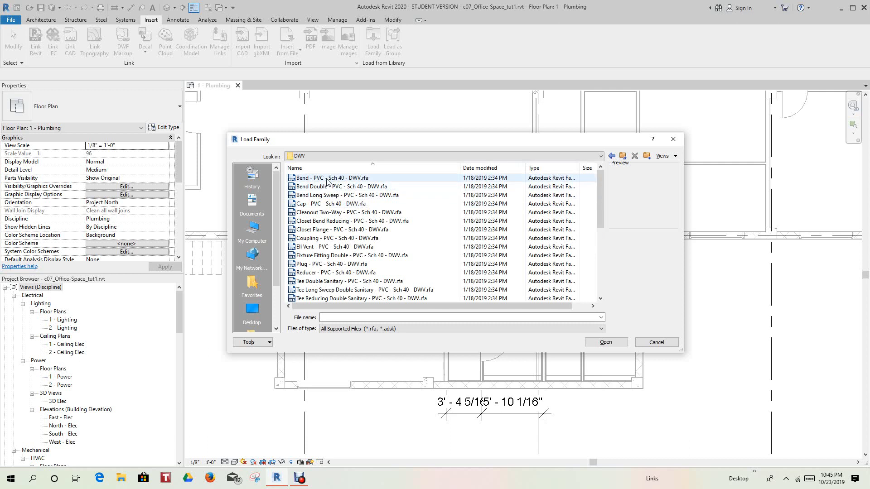
click(327, 178)
click(601, 343)
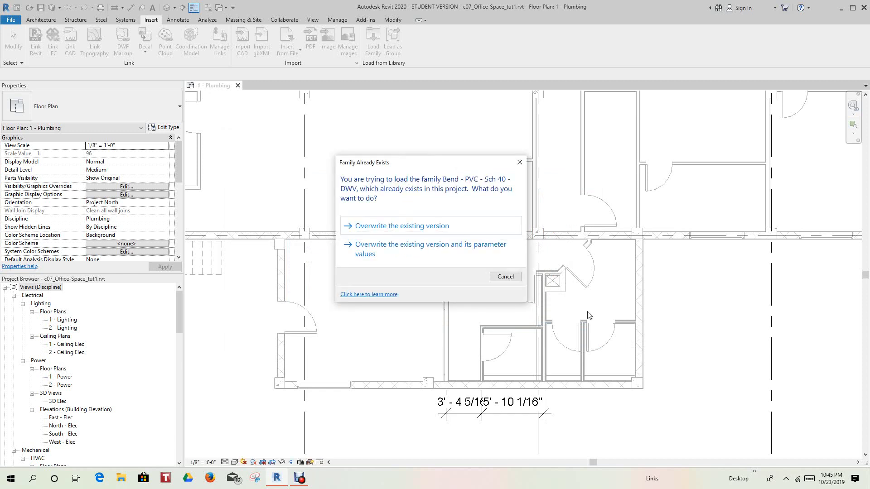
click(395, 226)
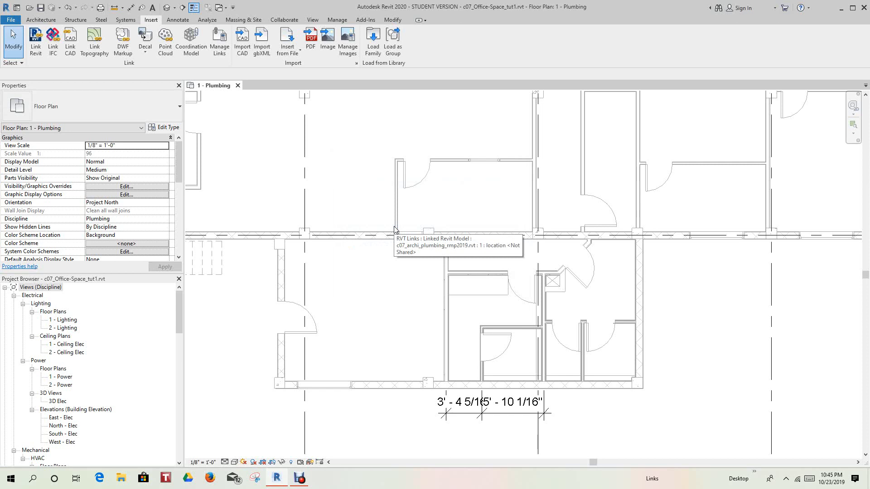
Open the type properties of the PVC - DWV pipe type among the project's Pipes families.
scroll(463, 302, down, 1)
scroll(465, 307, up, 1)
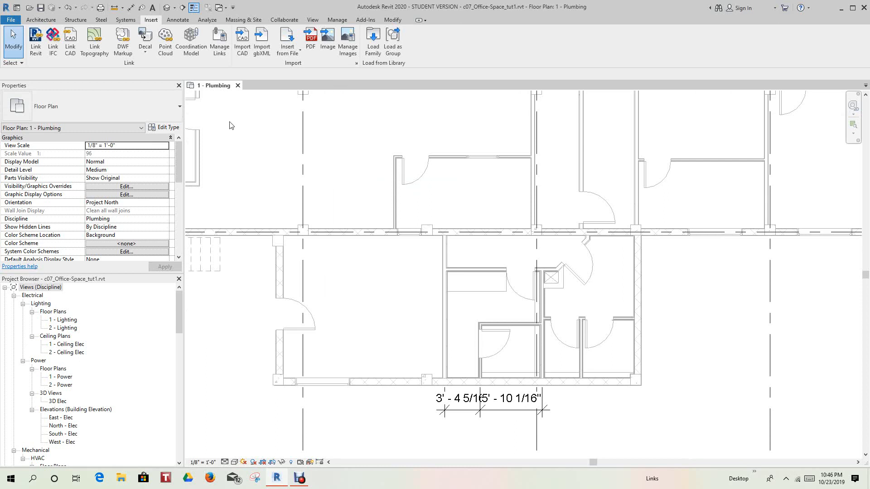
scroll(137, 341, down, 8)
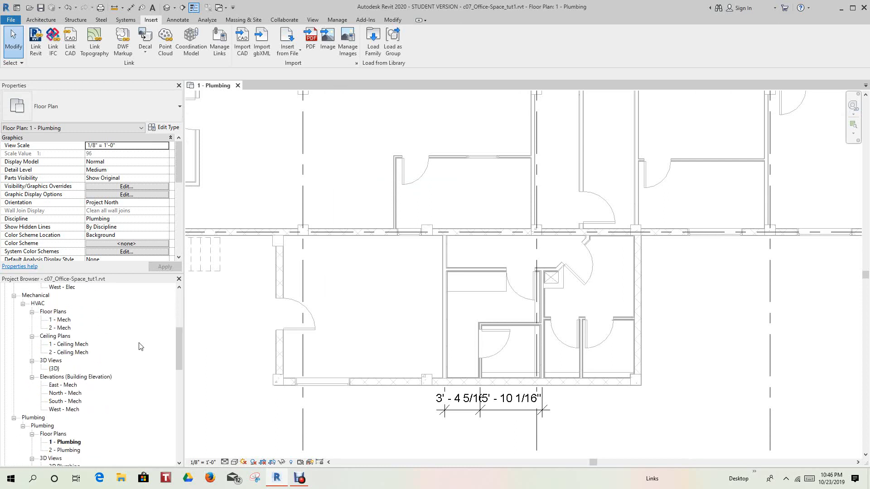
scroll(140, 347, down, 8)
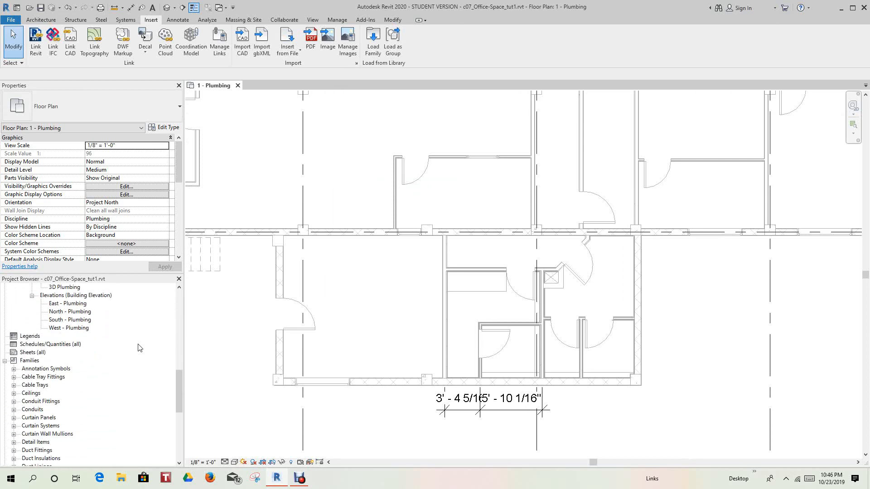
scroll(140, 348, down, 3)
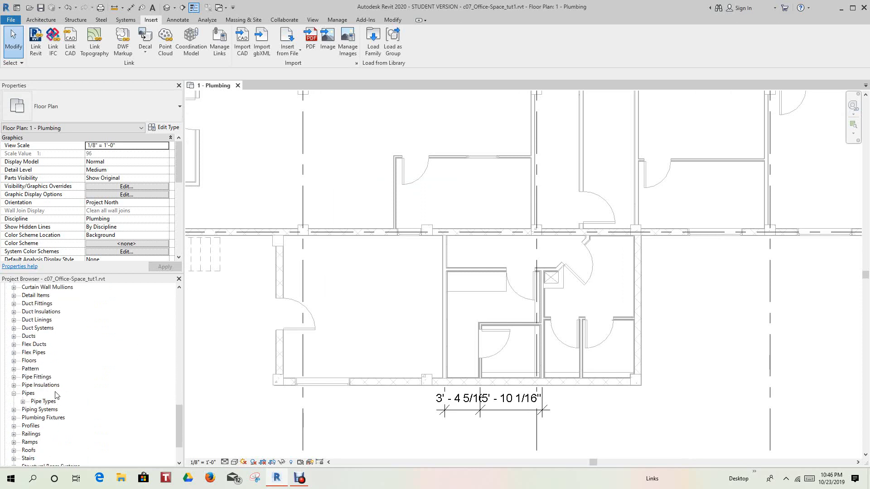
click(23, 402)
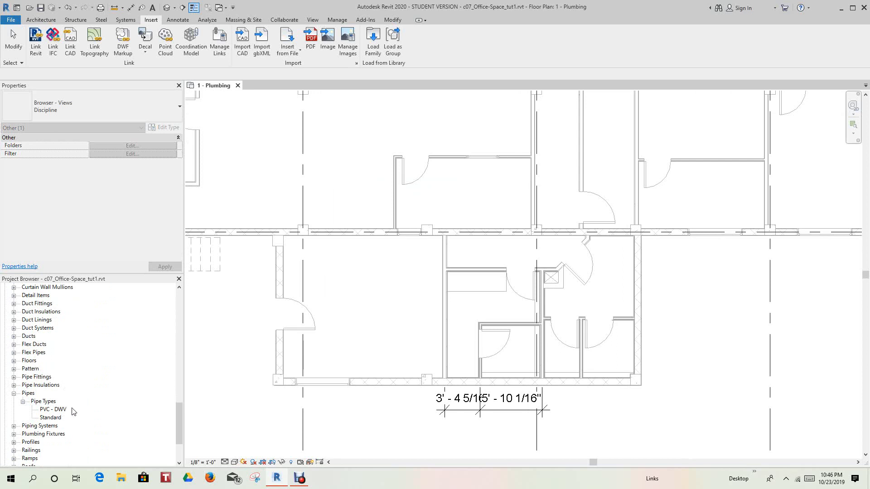
double_click(54, 410)
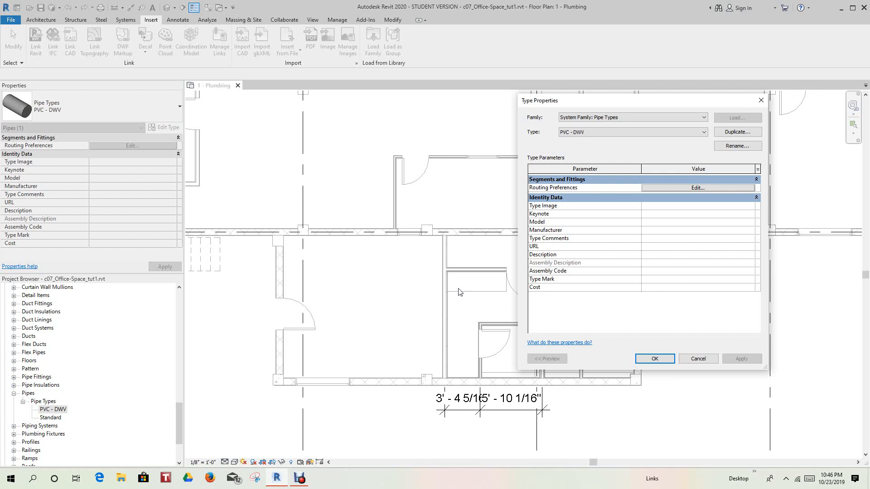
Duplicate the PVC - DWV pipe type and name the copy Sanitary PVC.
click(730, 139)
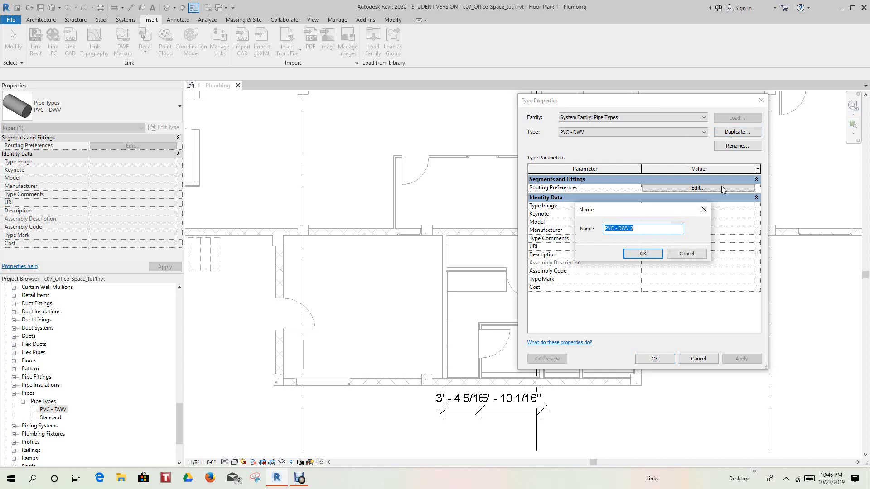
drag(614, 230, 605, 230)
click(603, 230)
text(Sanitary)
key(BackSpace)
key(BackSpace)
key(BackSpace)
key(BackSpace)
key(BackSpace)
key(BackSpace)
click(644, 254)
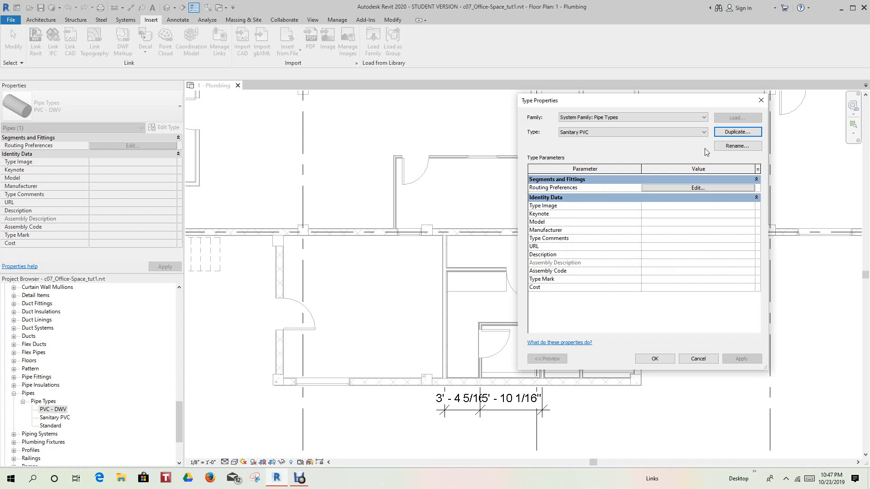
click(704, 133)
click(704, 135)
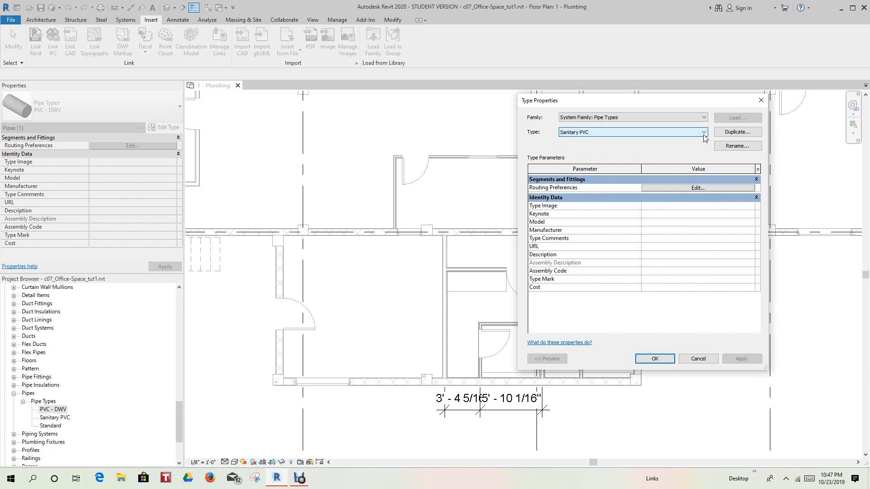
In the Sanitary PVC routing preferences, set the minimum size of both Cross and Flange to All.
click(680, 188)
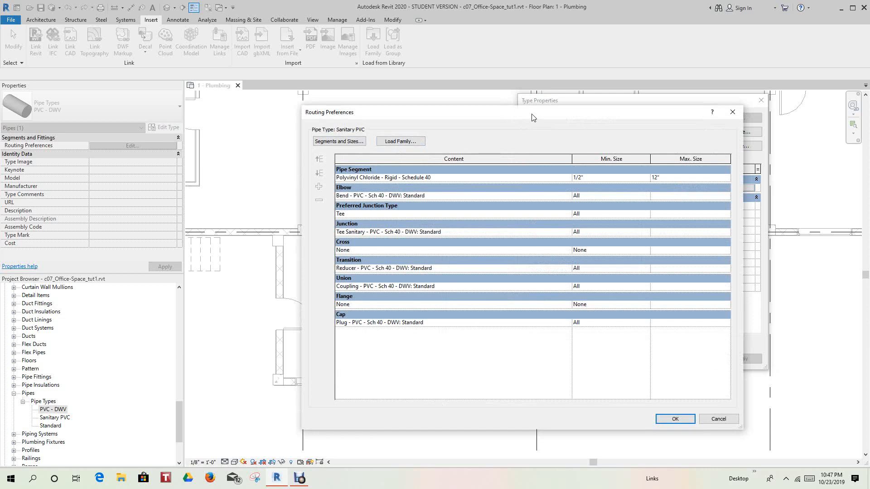
drag(533, 118, 533, 131)
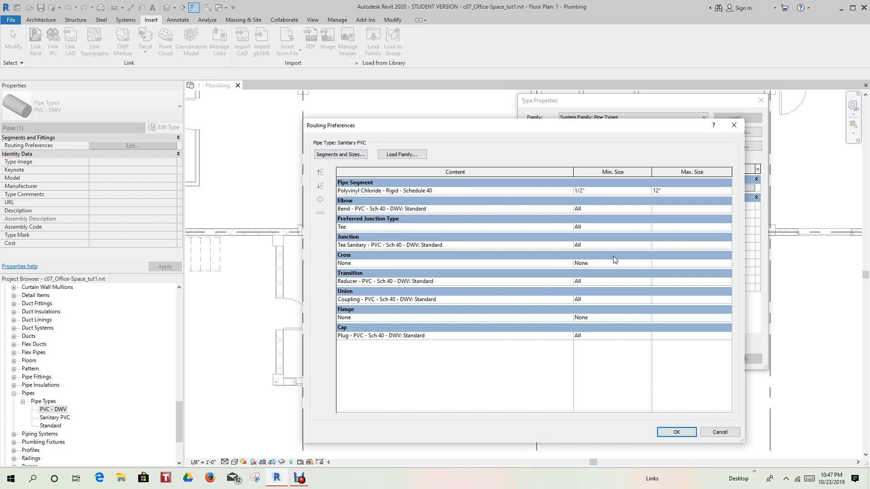
click(648, 267)
click(647, 263)
click(581, 281)
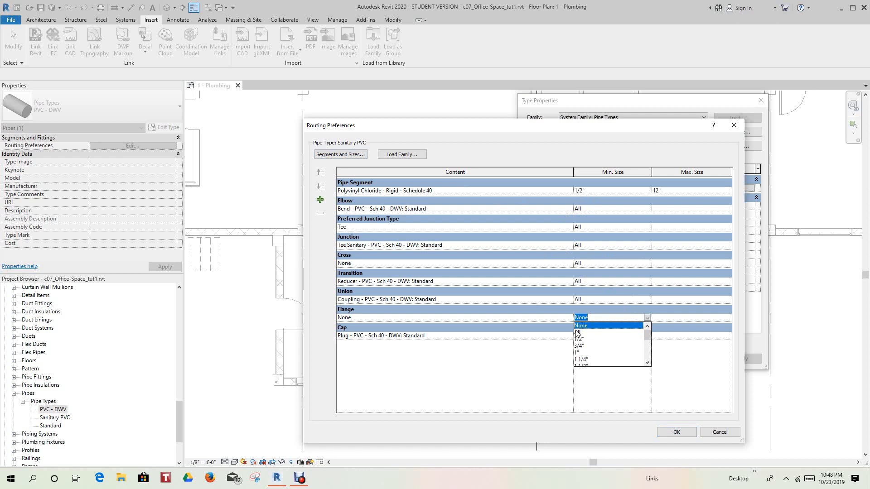
click(577, 333)
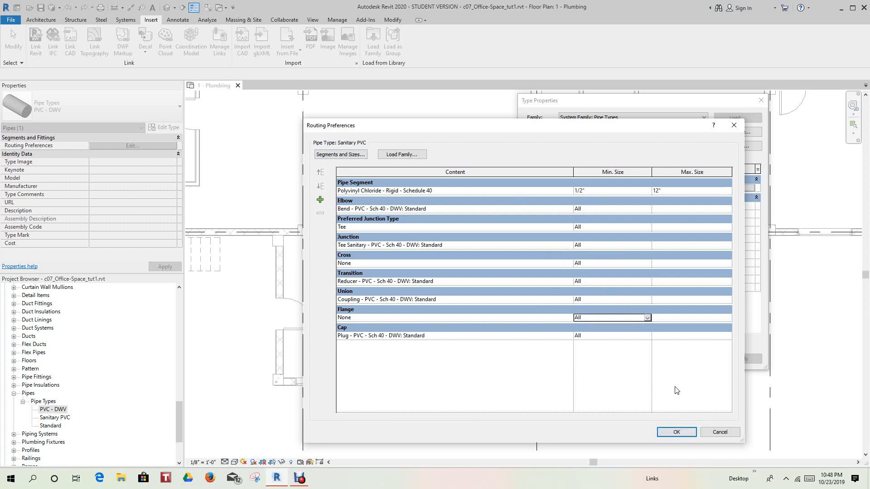
click(677, 432)
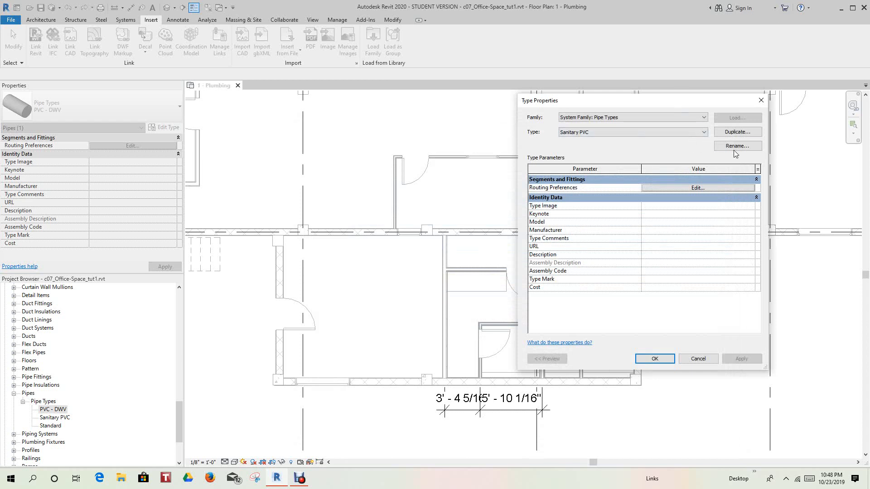
Duplicate the Sanitary PVC pipe type and name the copy Sanitary Vent PVC.
click(734, 133)
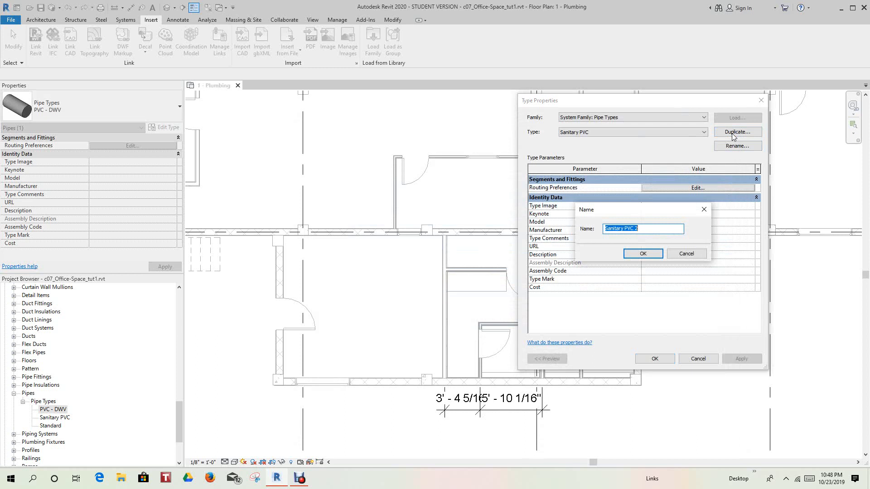
click(626, 229)
text(Vent)
click(637, 256)
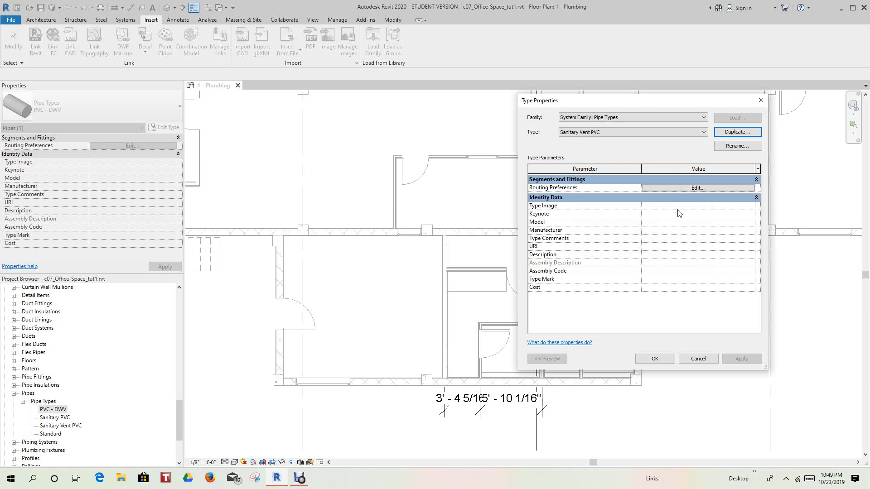
From the Sanitary Vent PVC routing preferences, load the Tee Vent - PVC - Sch 40 - DWV family from the Socket-Type > DWV folder.
click(697, 187)
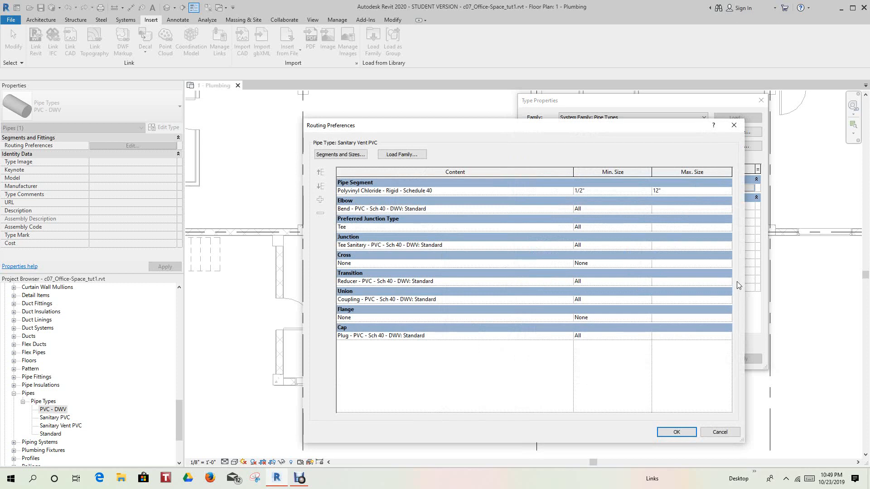
click(399, 155)
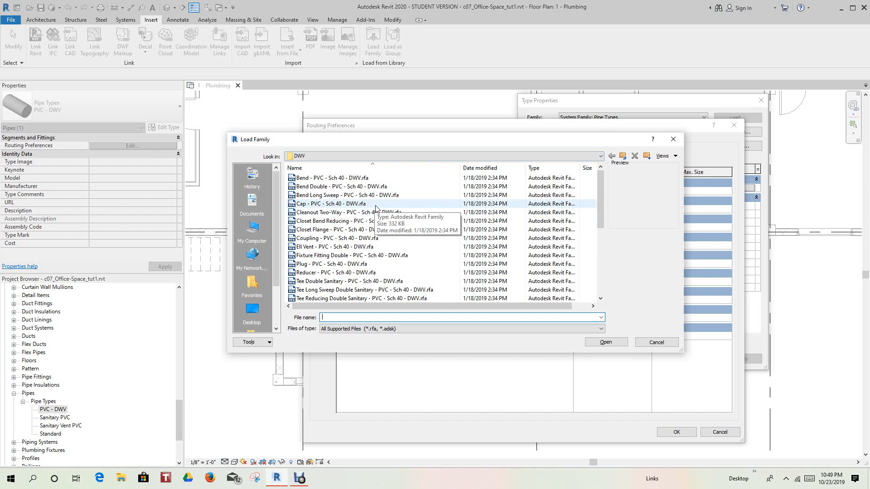
click(625, 158)
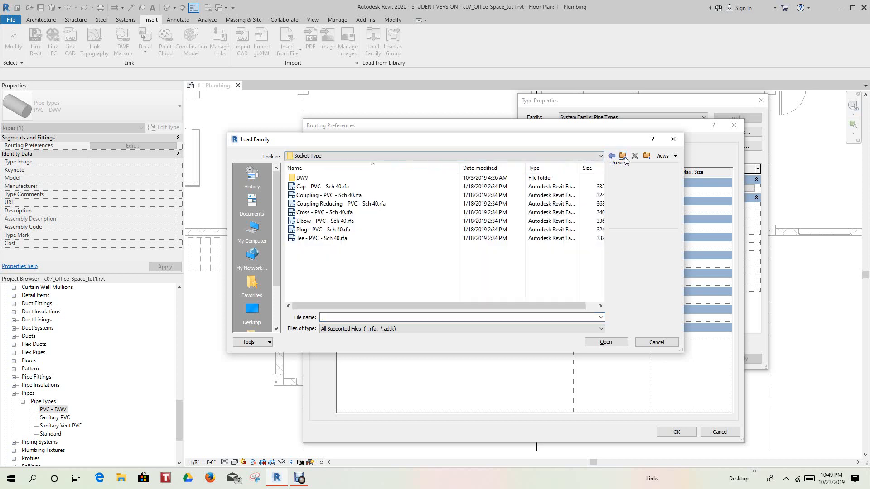
click(624, 158)
click(624, 157)
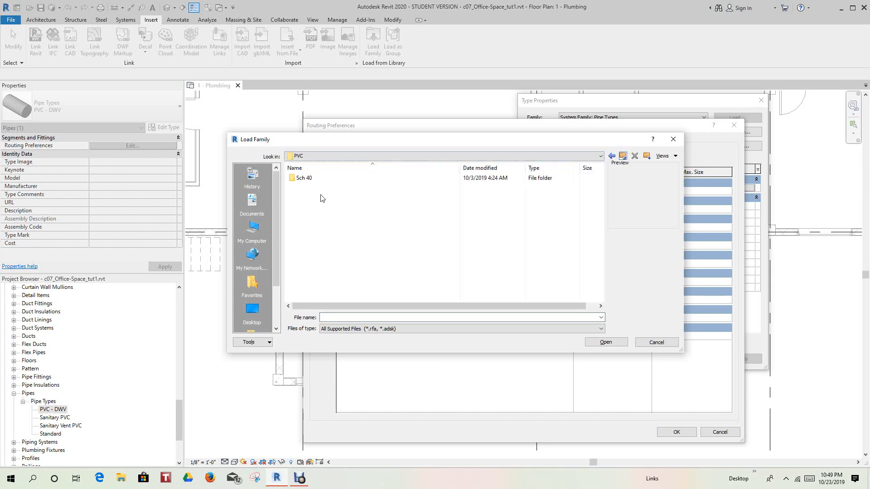
double_click(310, 180)
double_click(302, 179)
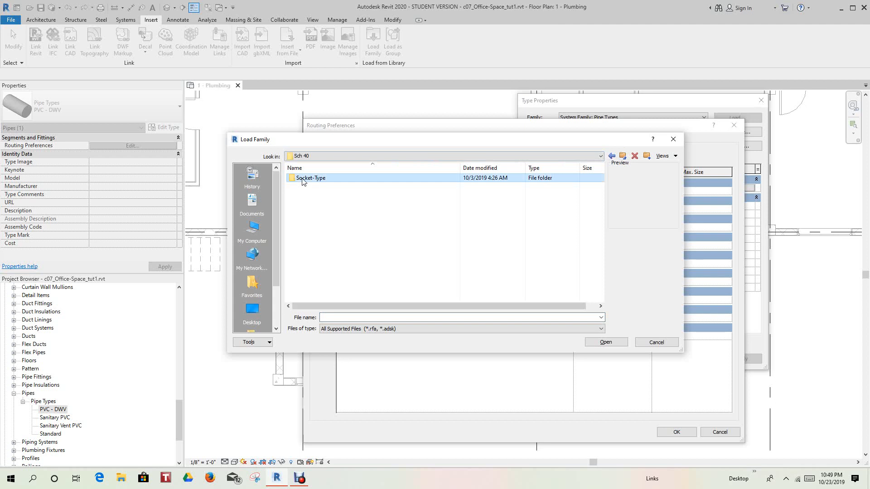
double_click(301, 178)
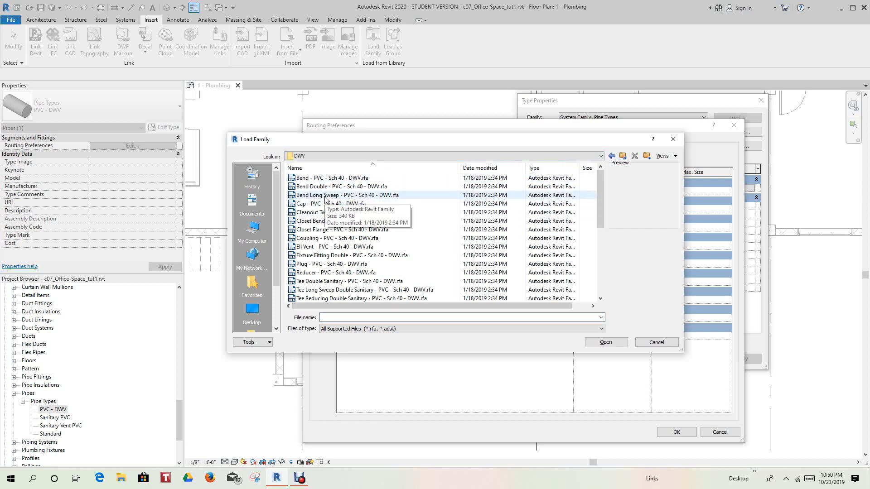
scroll(327, 201, down, 2)
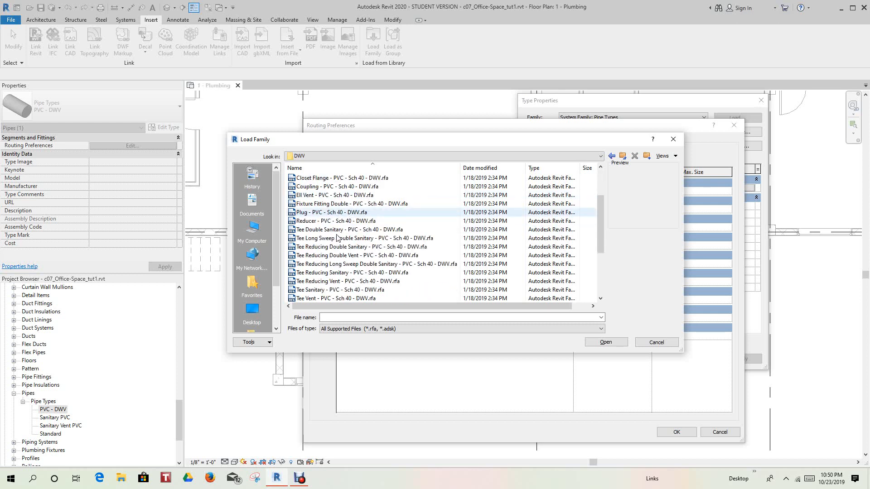
scroll(346, 293, down, 1)
scroll(349, 299, down, 1)
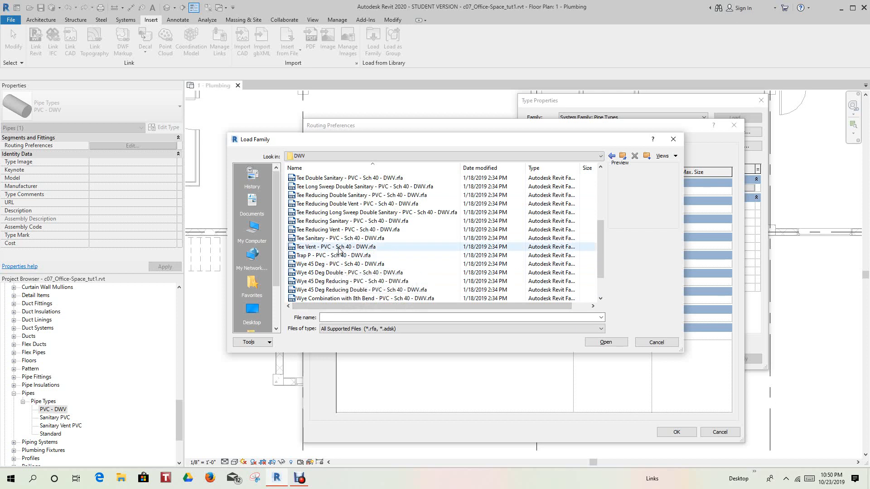
click(358, 247)
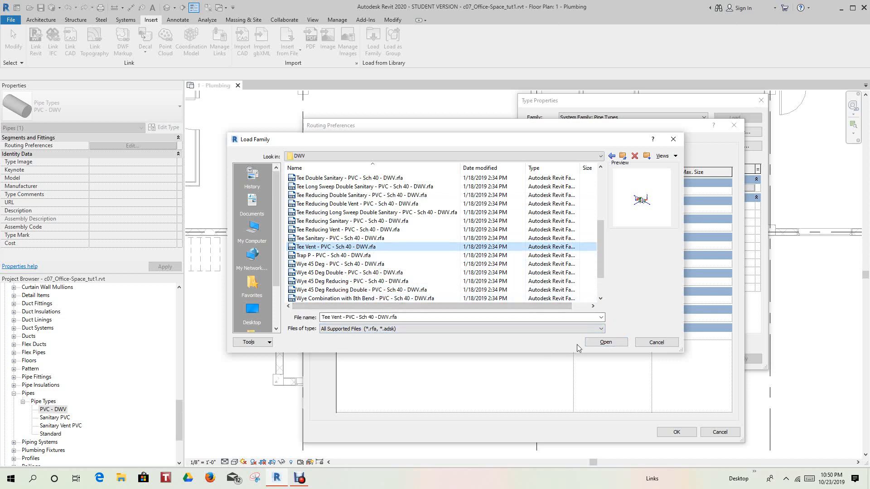
click(611, 343)
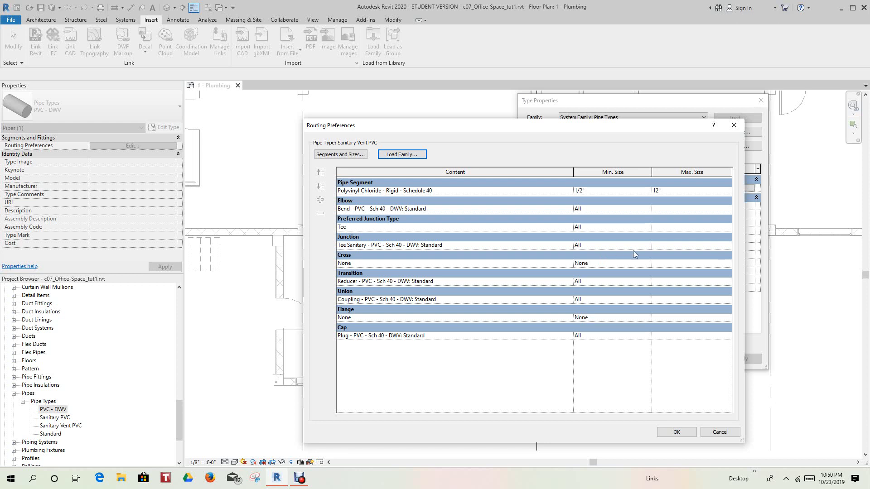
Look through the DWV folder's fitting families and load Tee Vent - PVC - Sch 40 - DWV once more.
click(407, 155)
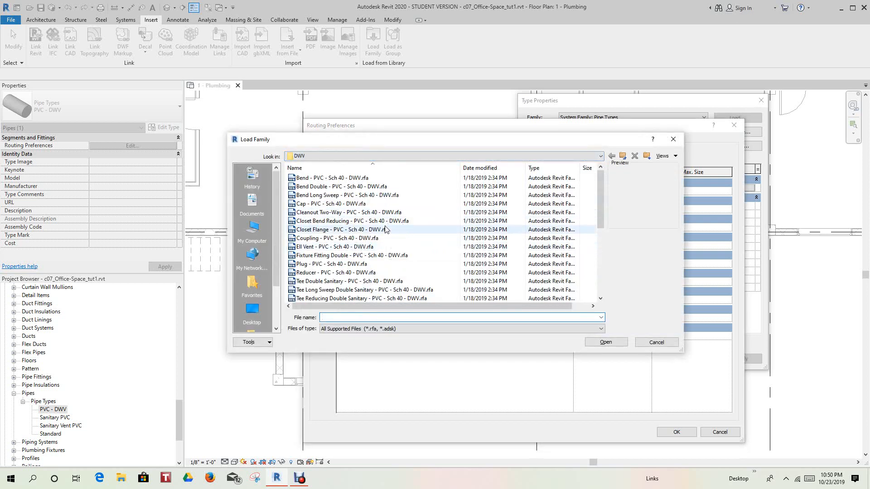
scroll(385, 229, down, 5)
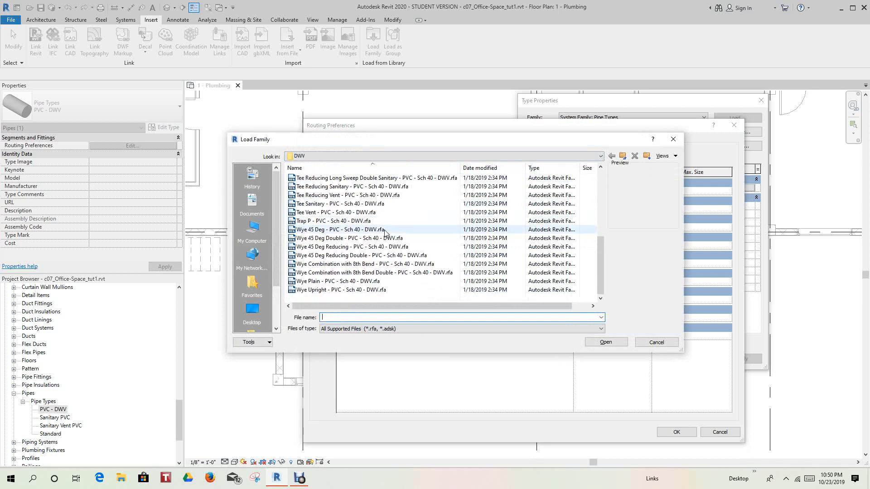
scroll(385, 232, up, 5)
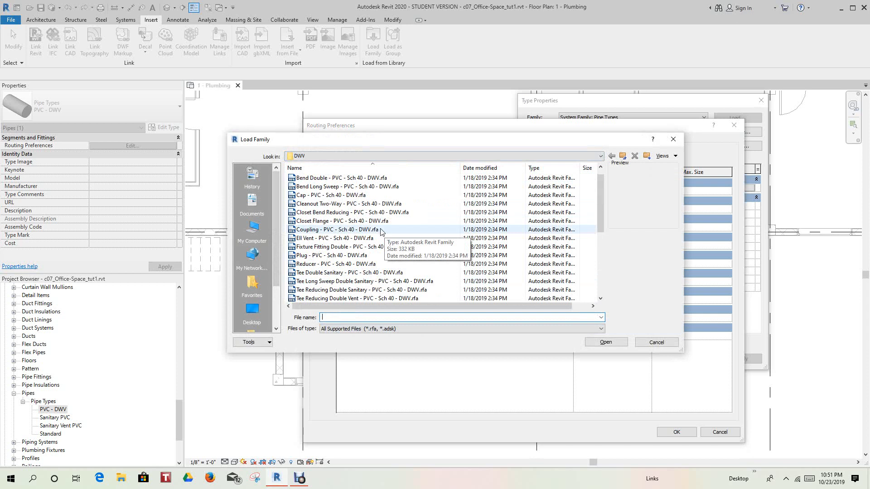
scroll(381, 232, up, 1)
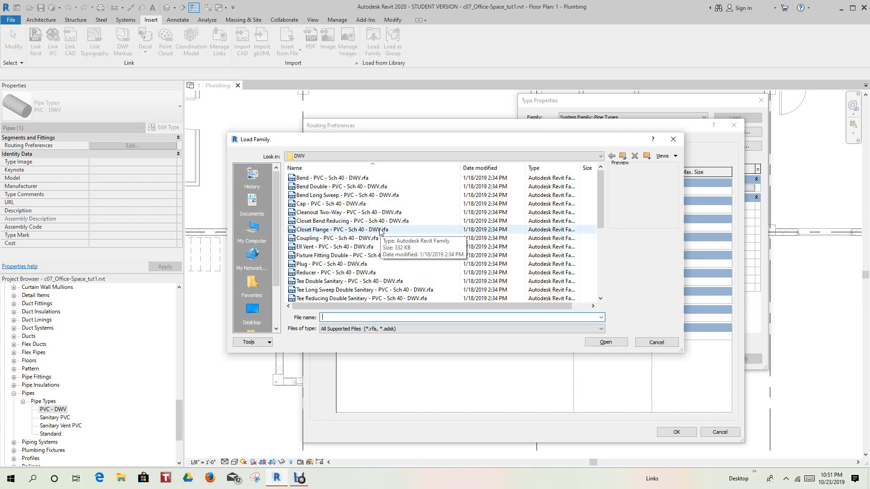
scroll(380, 232, down, 5)
scroll(380, 232, up, 5)
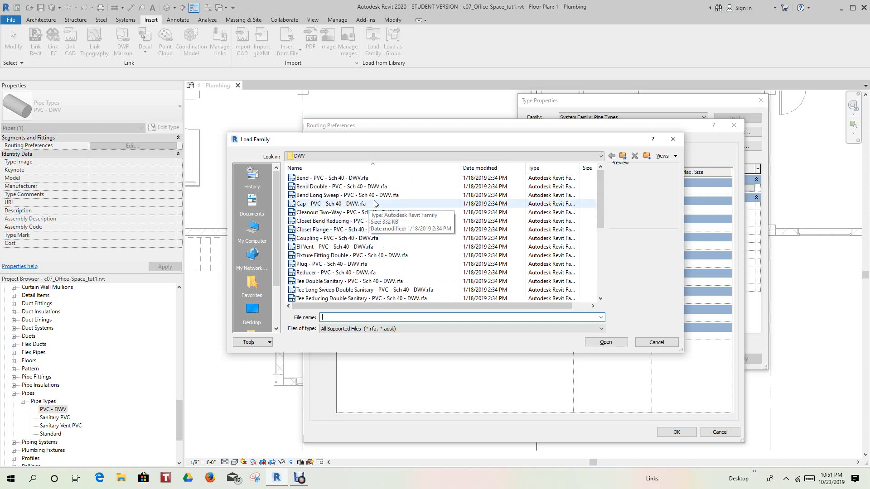
scroll(341, 247, down, 2)
scroll(340, 247, down, 2)
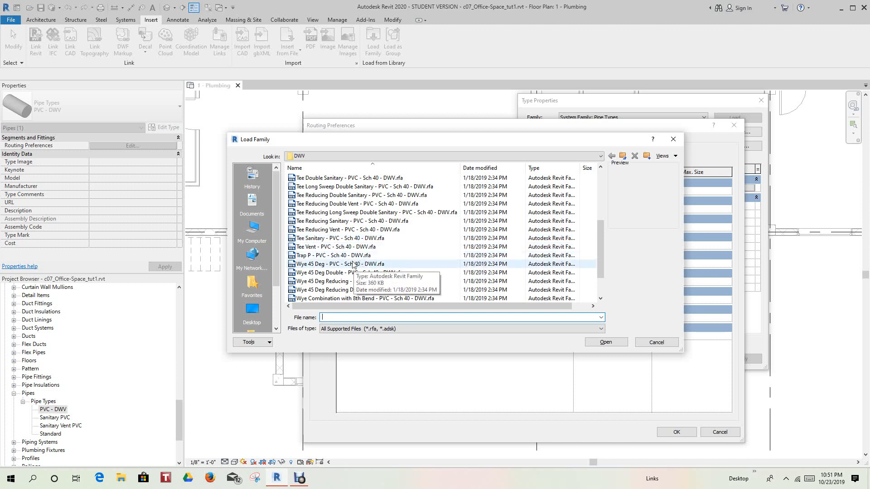
scroll(342, 204, up, 1)
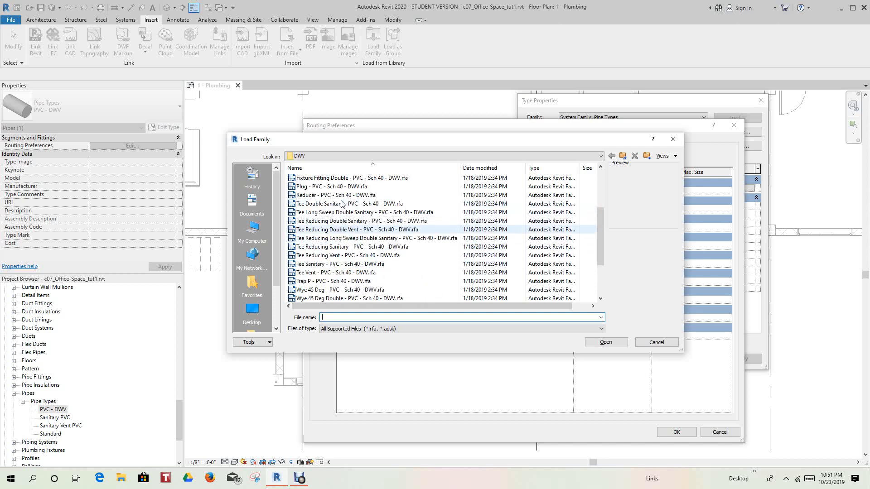
scroll(317, 231, down, 1)
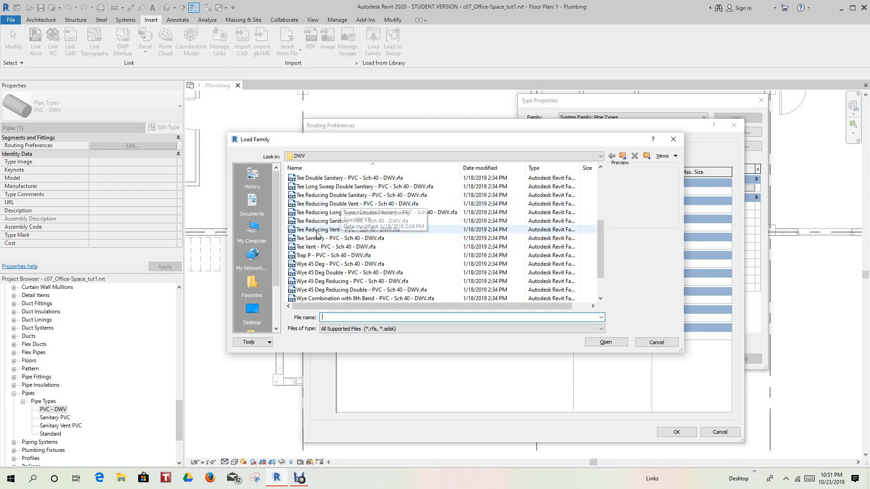
click(327, 247)
click(606, 342)
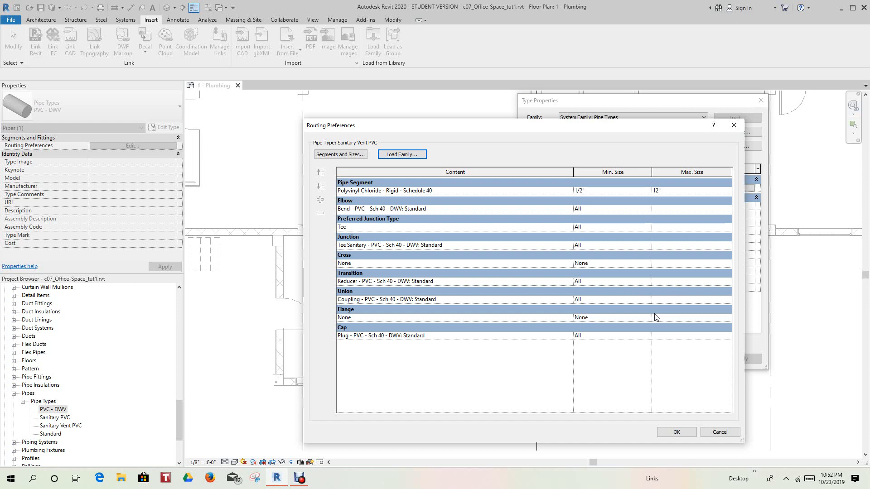
Set the Cross minimum size to All in the Sanitary Vent PVC routing preferences, and accept the type properties.
click(649, 267)
click(647, 265)
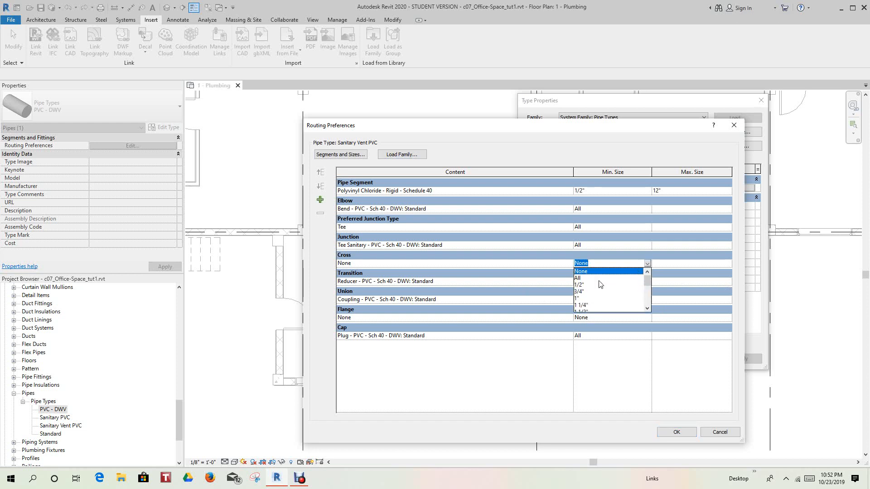
click(587, 279)
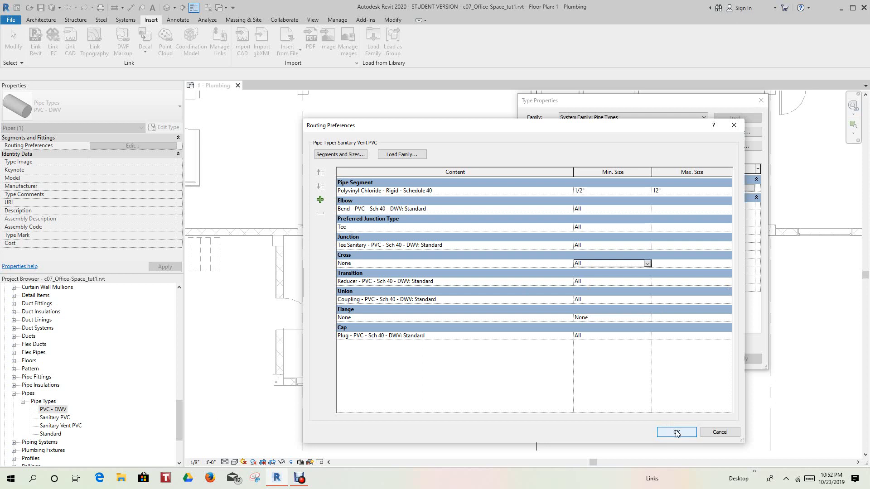
click(676, 433)
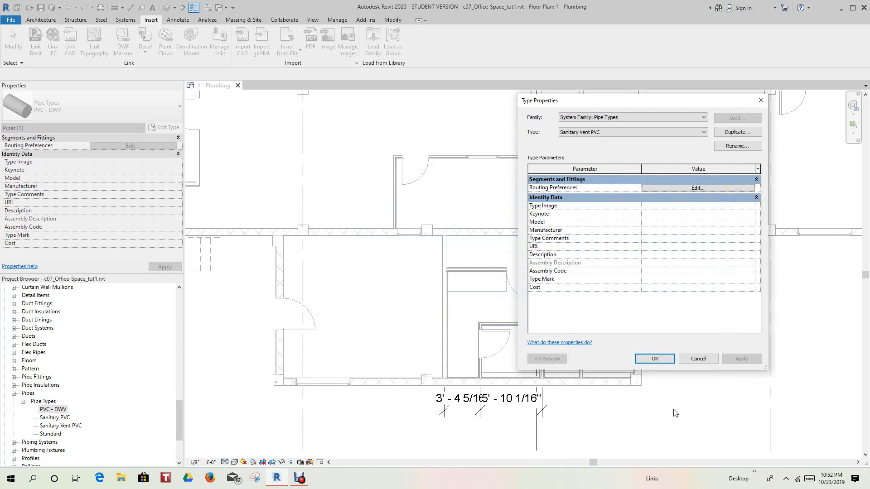
click(654, 359)
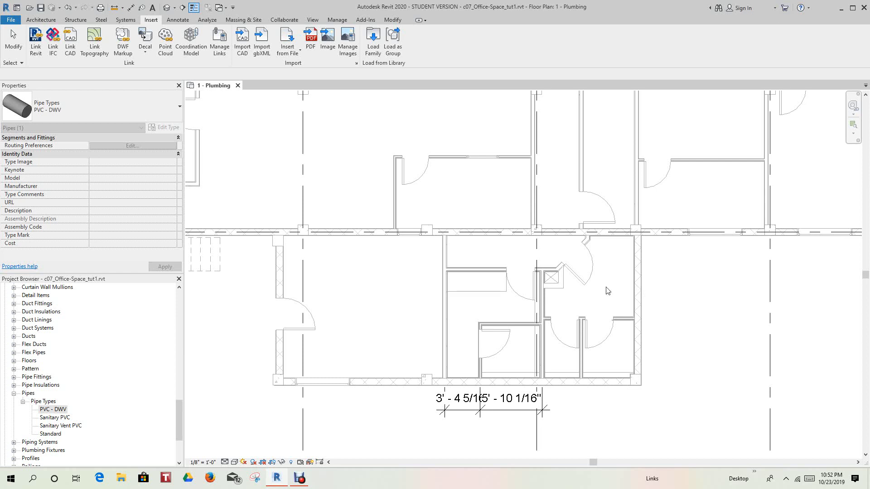
Place a Water Closet - Flush Valve - Floor Mounted, Private - 1.6 gpf, in the small restroom, rotated with its back toward the right-hand wall.
click(125, 19)
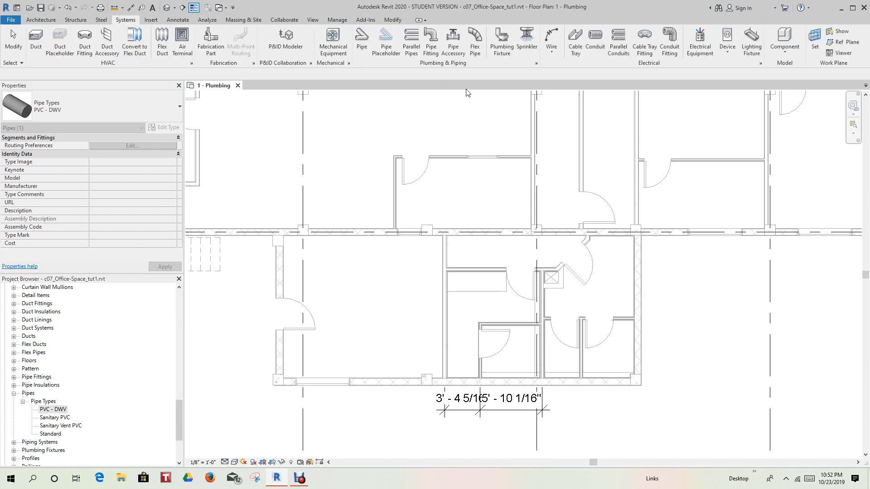
click(503, 50)
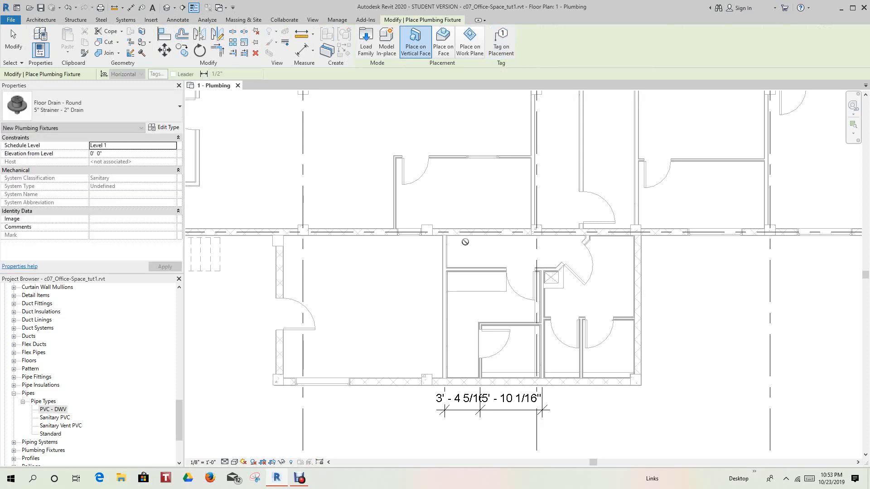
click(180, 108)
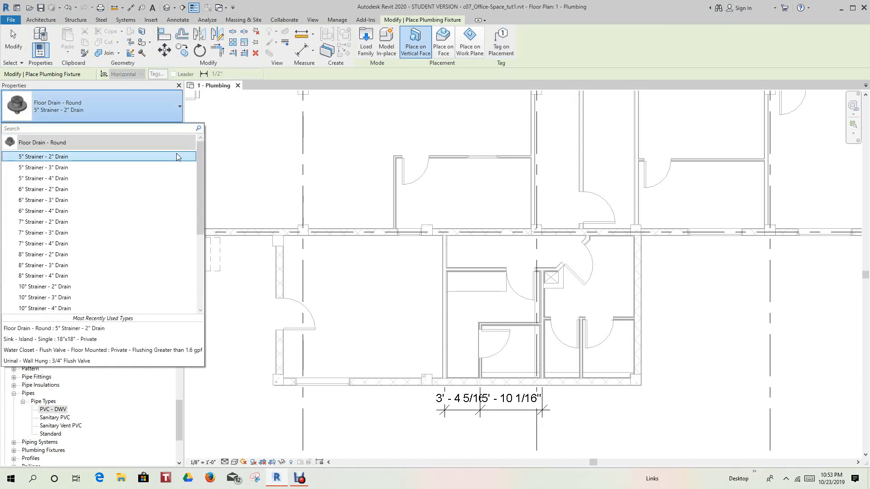
scroll(154, 254, down, 4)
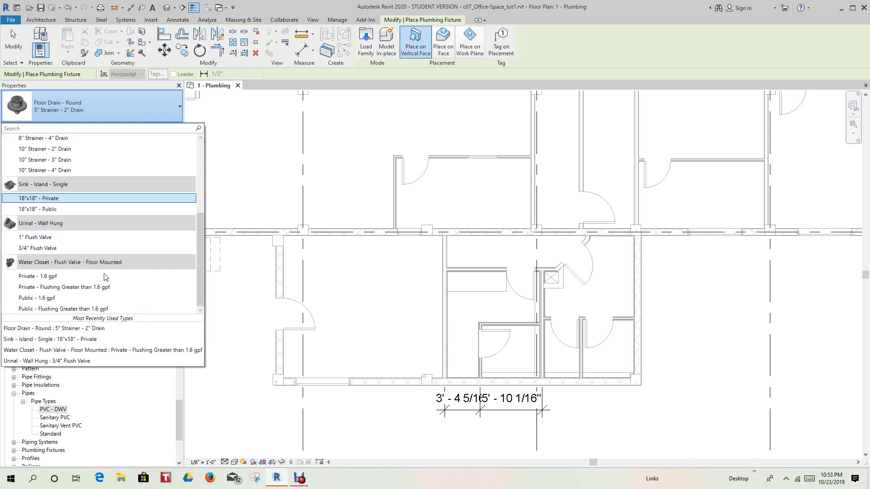
click(63, 278)
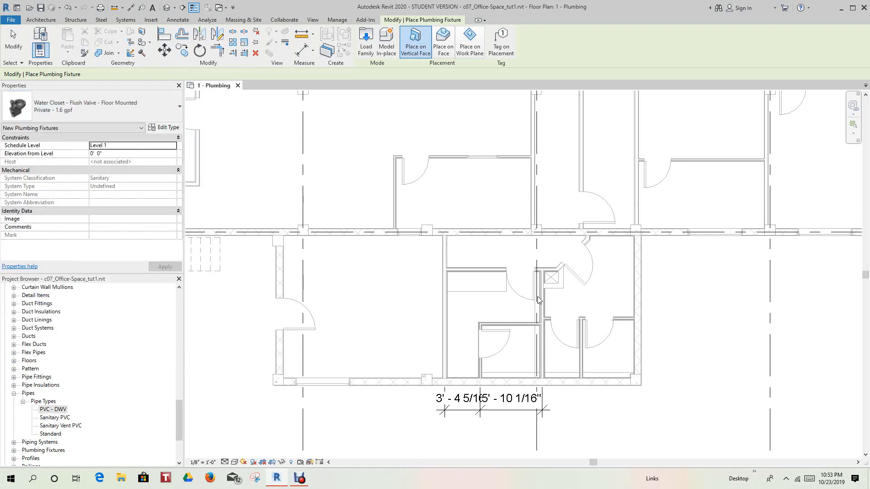
scroll(519, 350, up, 5)
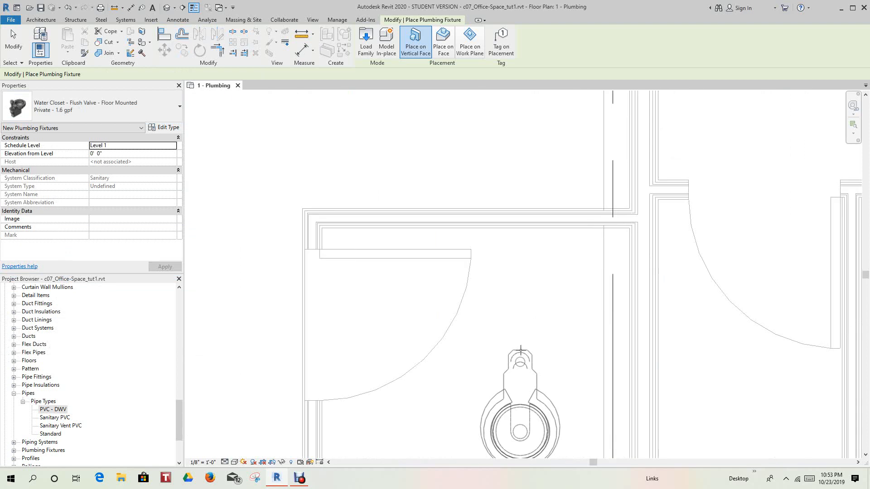
key(space)
key(space)
scroll(523, 353, up, 3)
key(space)
scroll(526, 353, up, 4)
scroll(540, 362, down, 6)
scroll(545, 364, down, 5)
scroll(567, 401, up, 4)
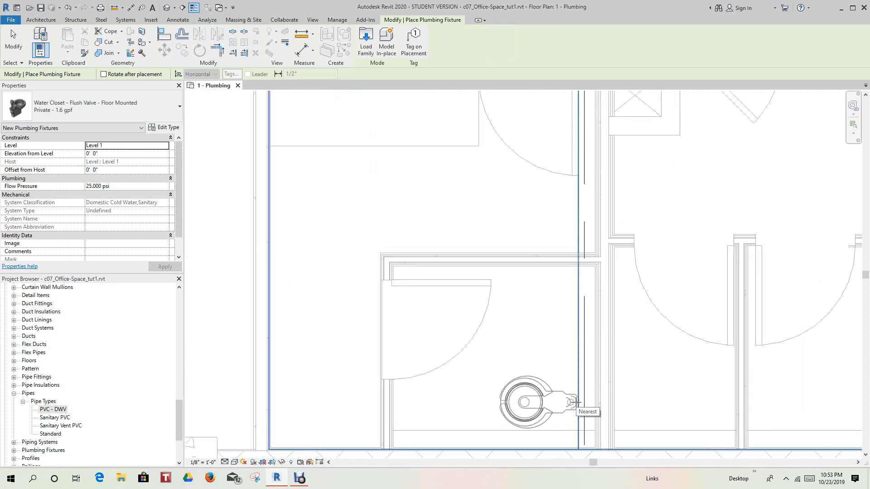
click(575, 401)
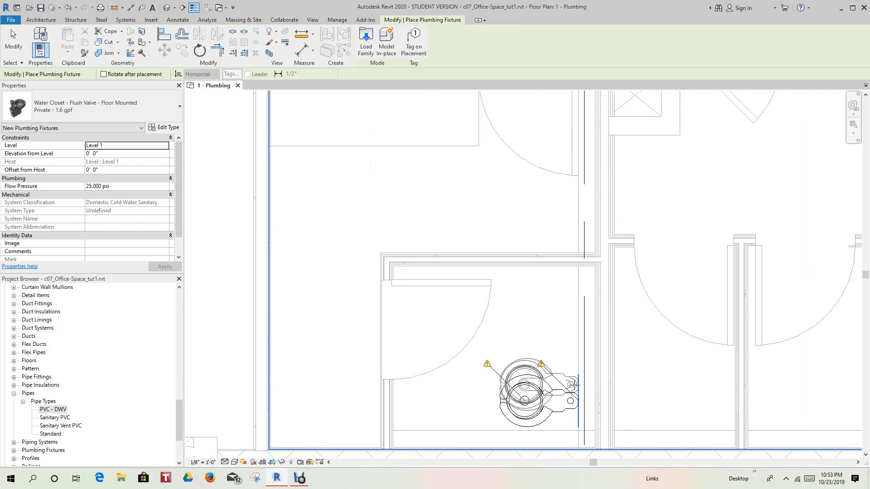
scroll(573, 384, down, 3)
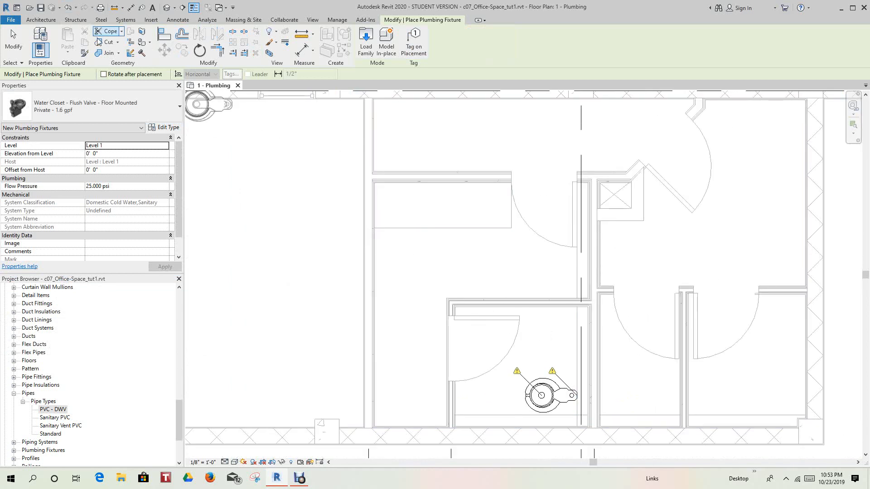
Place two Urinal - Wall Hung, 3/4" Flush Valve fixtures on the restroom's left-hand wall, one above the other below the counter.
click(179, 107)
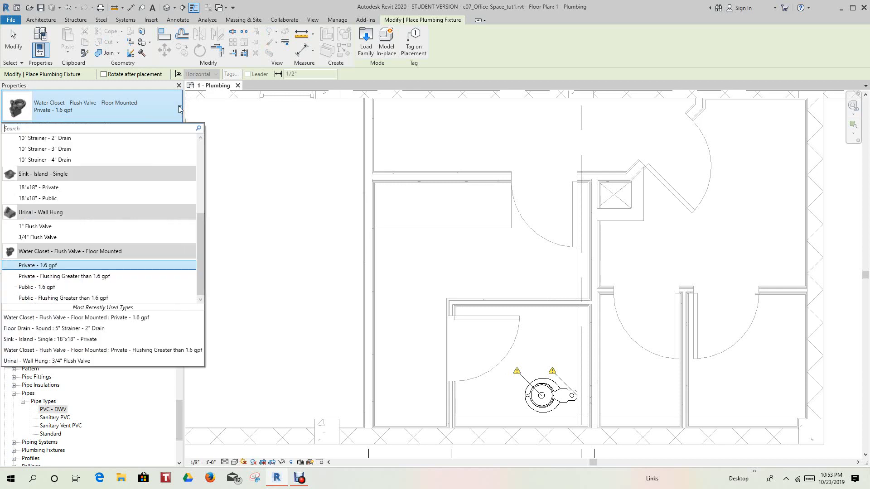
click(45, 238)
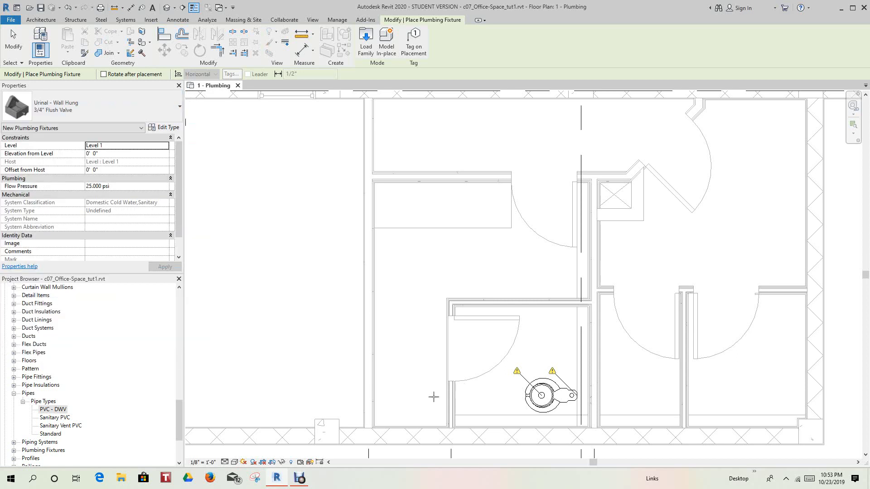
click(380, 372)
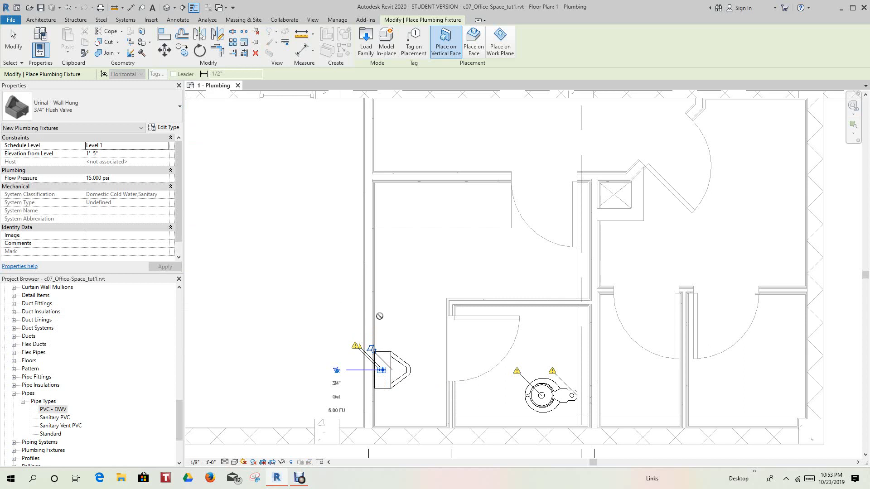
click(379, 314)
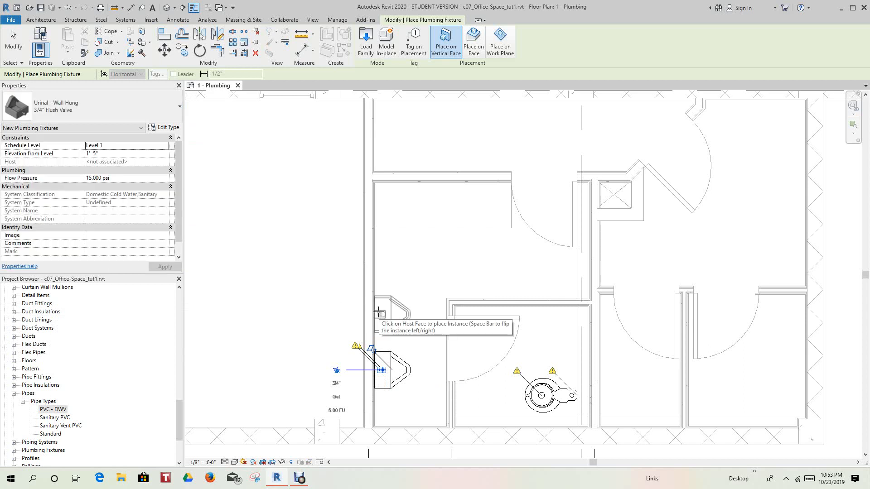
click(380, 310)
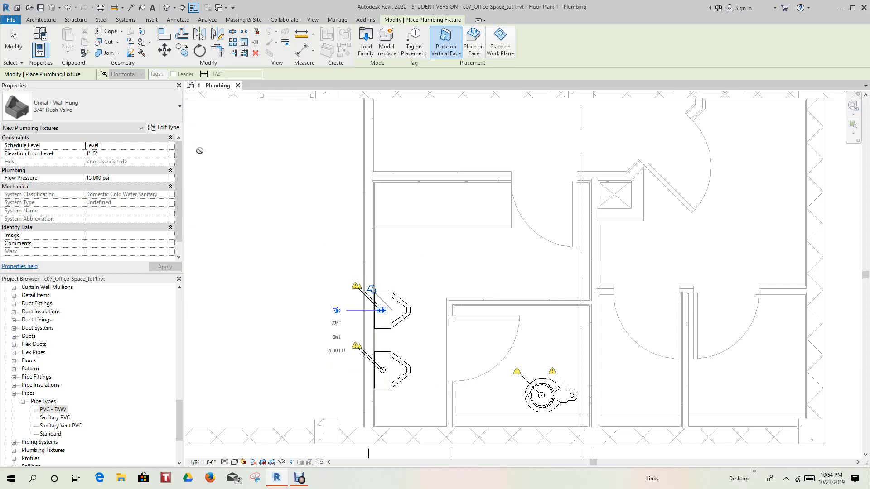
Place two Sink - Island - Single, 18"x18" - Private fixtures side by side on the restroom countertop, using Place on Face.
click(180, 107)
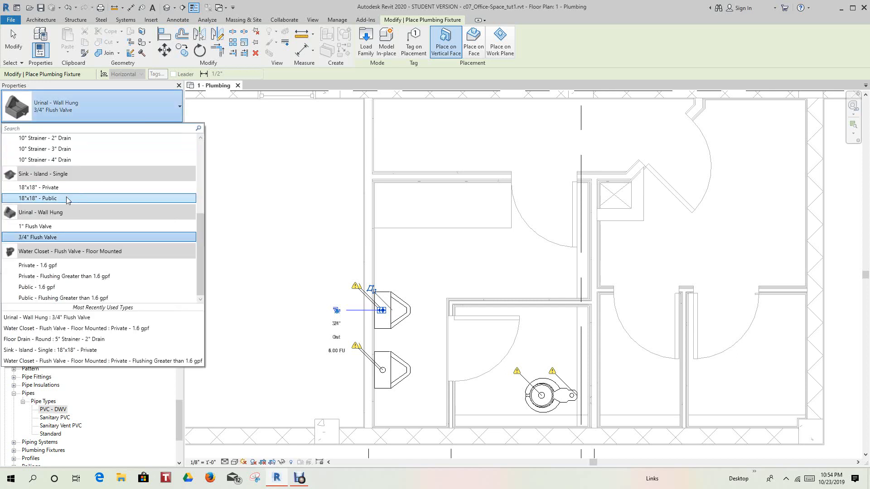
mouse_move(66, 189)
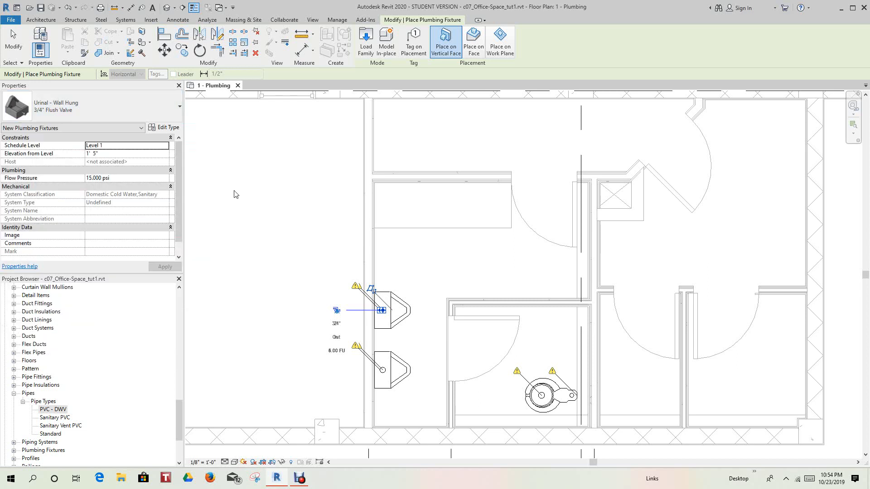
click(44, 189)
click(474, 41)
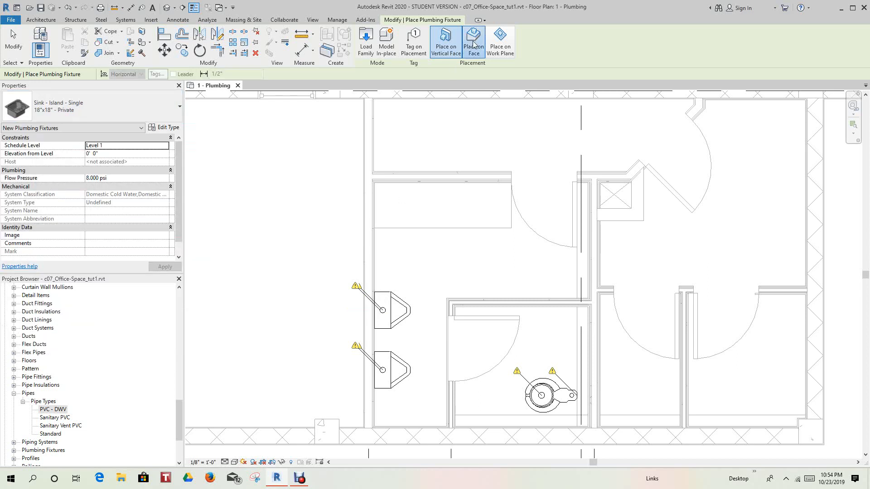
click(483, 206)
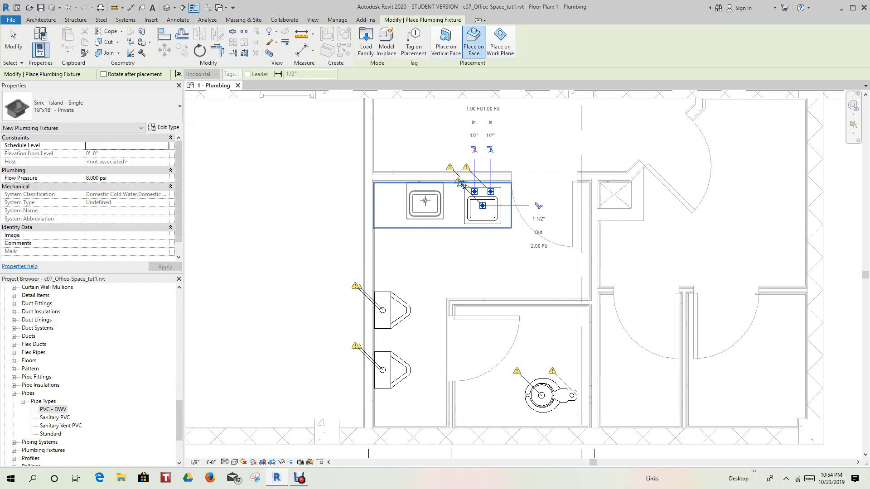
click(425, 202)
key(Escape)
key(Escape)
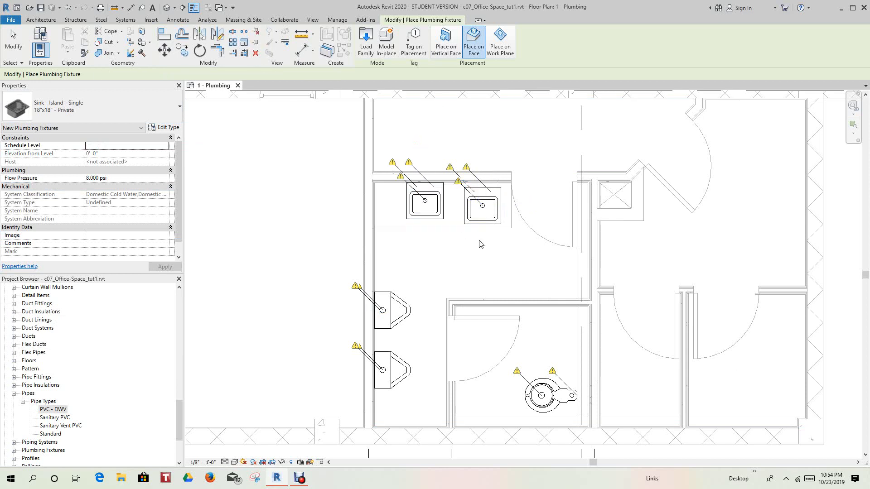
Move the right-hand sink on the counter so that its center lines up horizontally with the left-hand sink.
scroll(477, 219, up, 2)
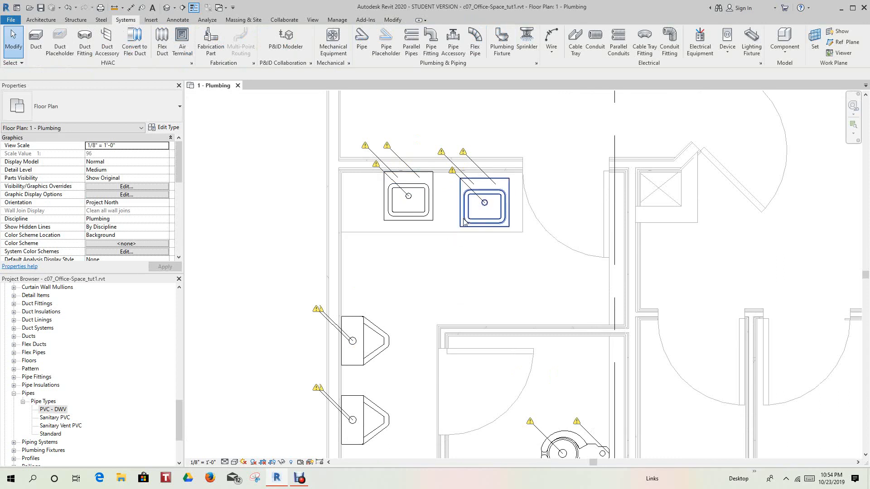
scroll(433, 218, up, 3)
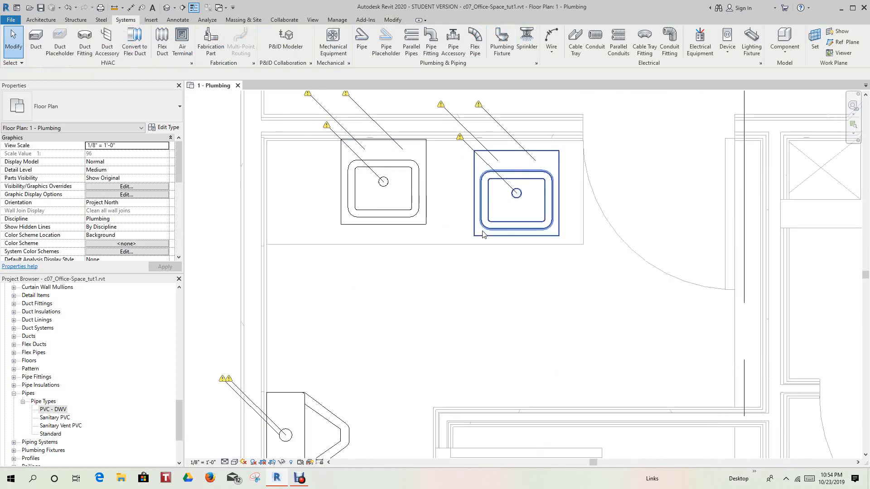
mouse_move(495, 233)
mouse_down()
mouse_move(501, 192)
mouse_move(497, 217)
mouse_up()
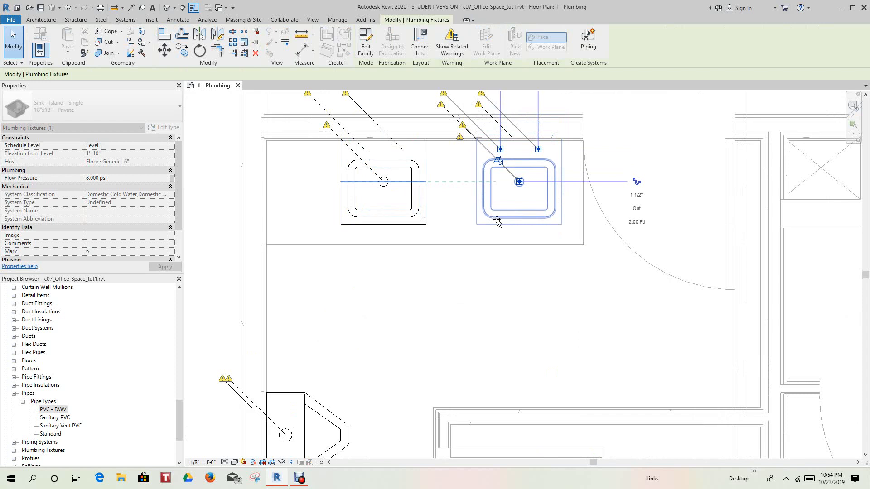
click(496, 268)
Set the Bottom and View Depth offsets in the plan's view range to -5 feet and accept.
scroll(496, 267, down, 3)
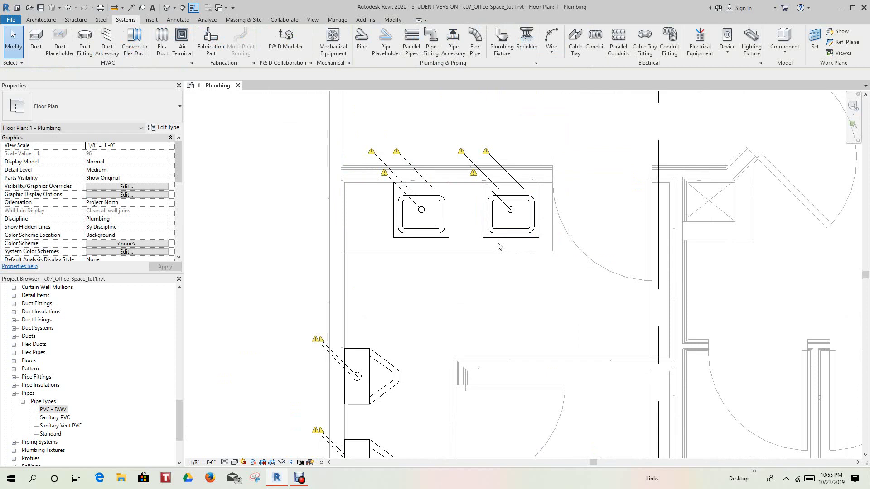
scroll(541, 358, down, 3)
middle_drag(542, 362, 498, 243)
scroll(498, 242, down, 1)
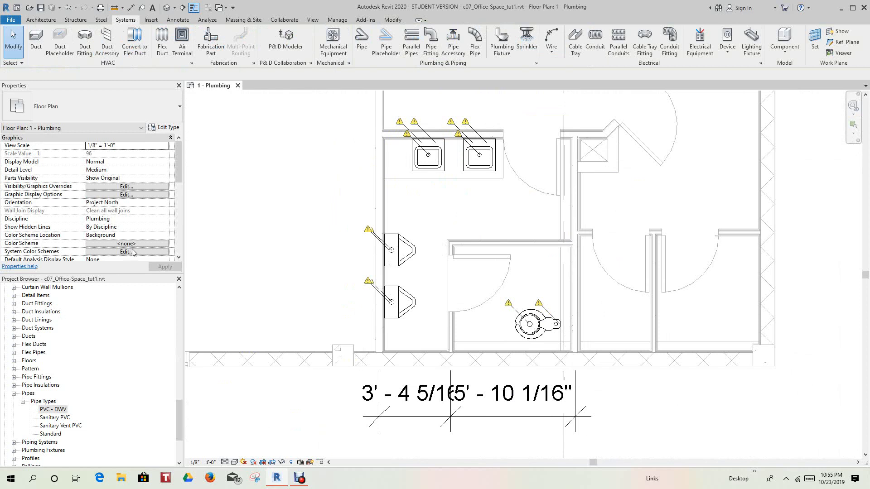
scroll(118, 206, down, 4)
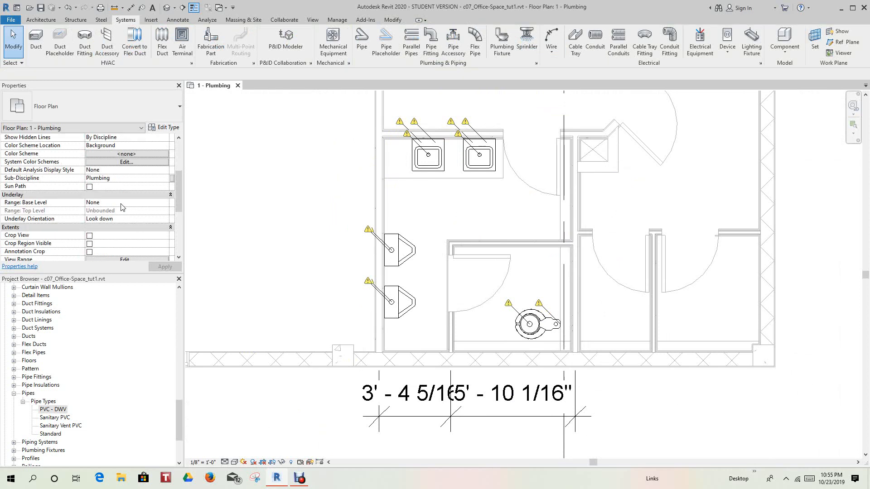
scroll(124, 194, down, 2)
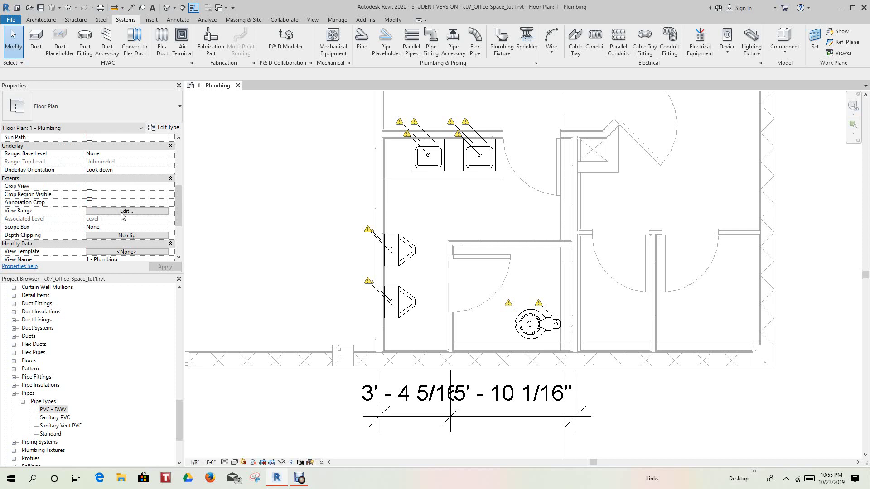
click(120, 211)
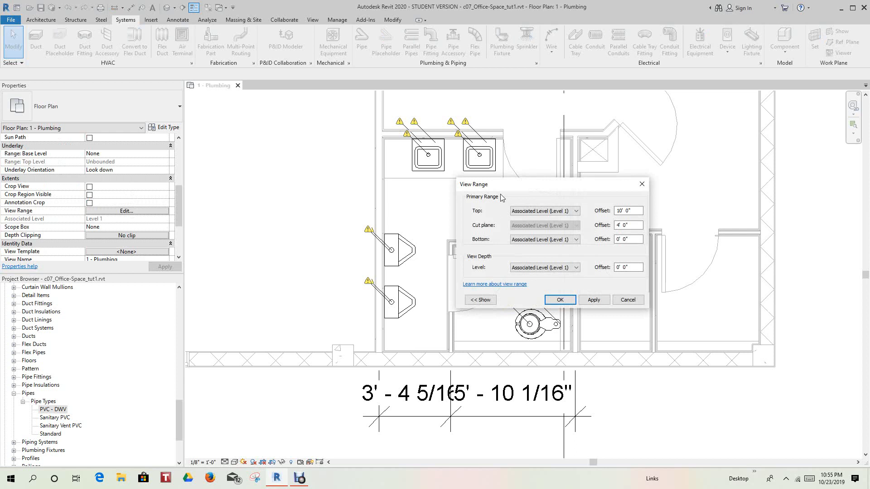
double_click(629, 239)
text(-5)
drag(642, 269, 620, 277)
text(-5)
click(604, 302)
click(601, 301)
click(560, 300)
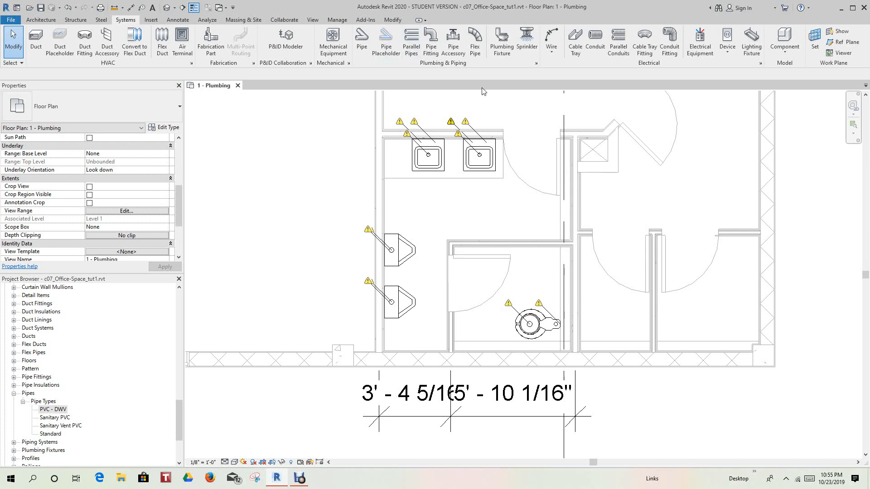
Place a Floor Drain - Round, 5" Strainer - 2" Drain, on the floor face near the restroom's right-hand wall below the door.
click(503, 50)
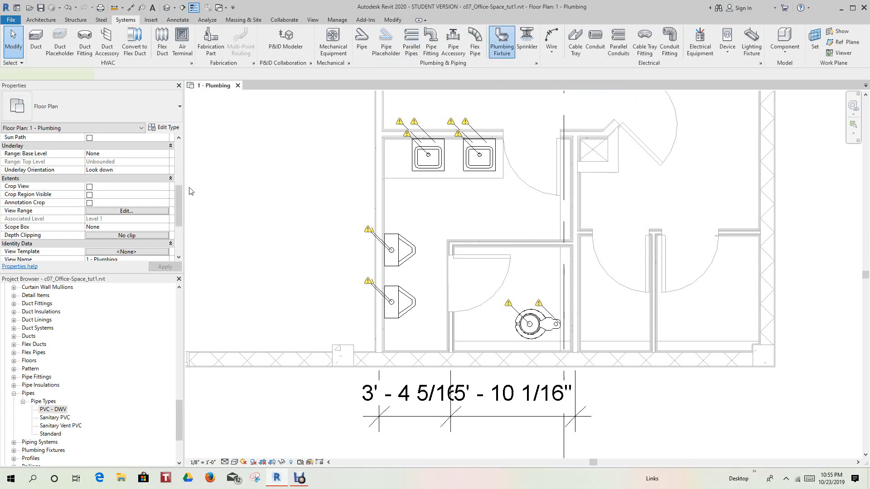
click(180, 109)
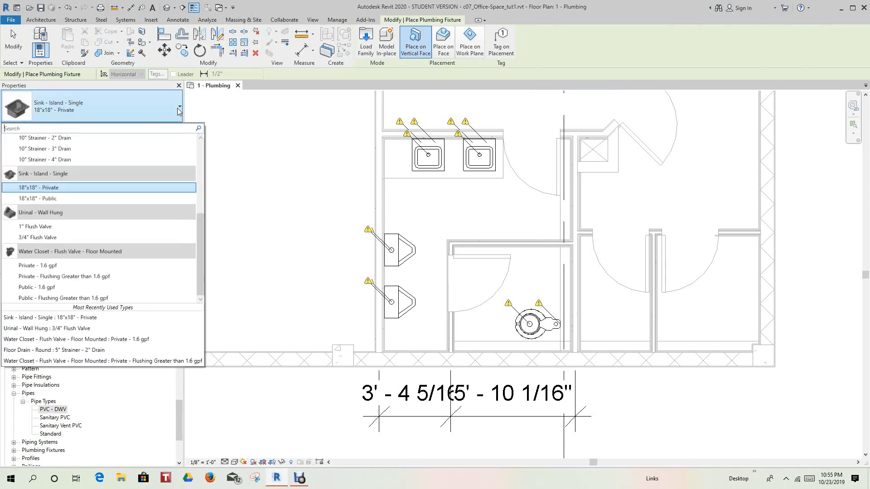
scroll(108, 211, up, 3)
scroll(108, 214, up, 3)
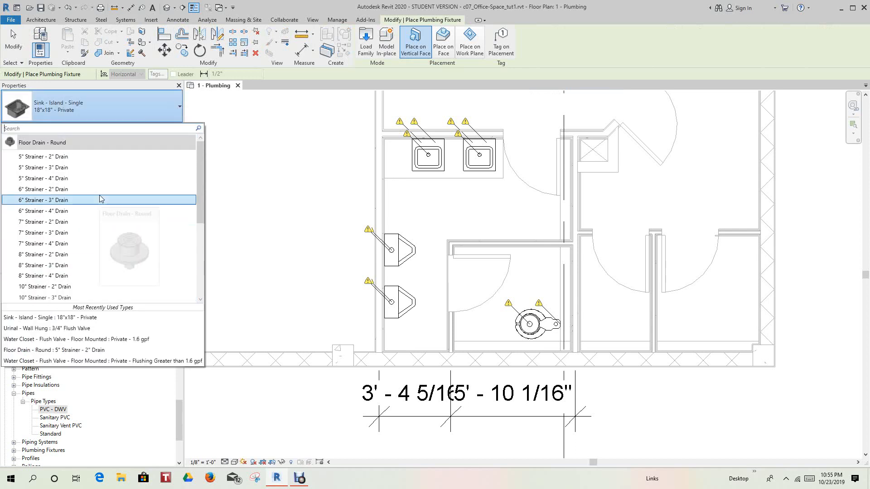
click(44, 158)
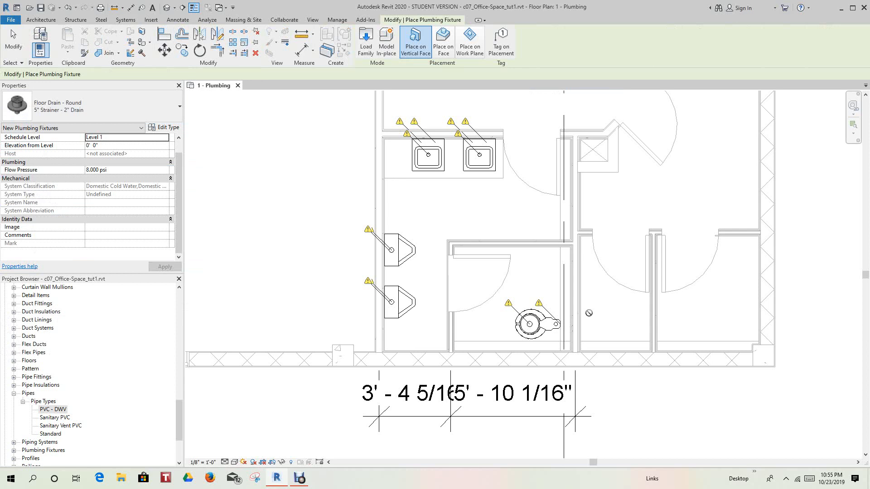
scroll(543, 279, up, 1)
scroll(544, 261, up, 1)
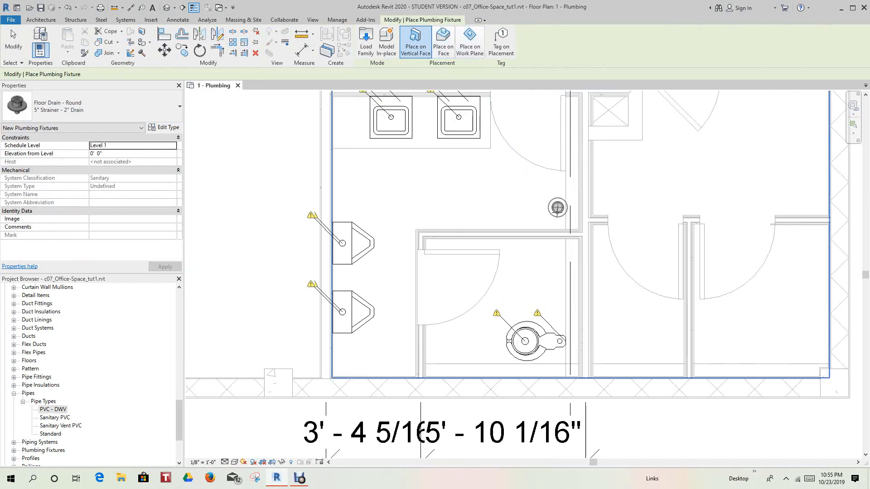
scroll(556, 212, up, 2)
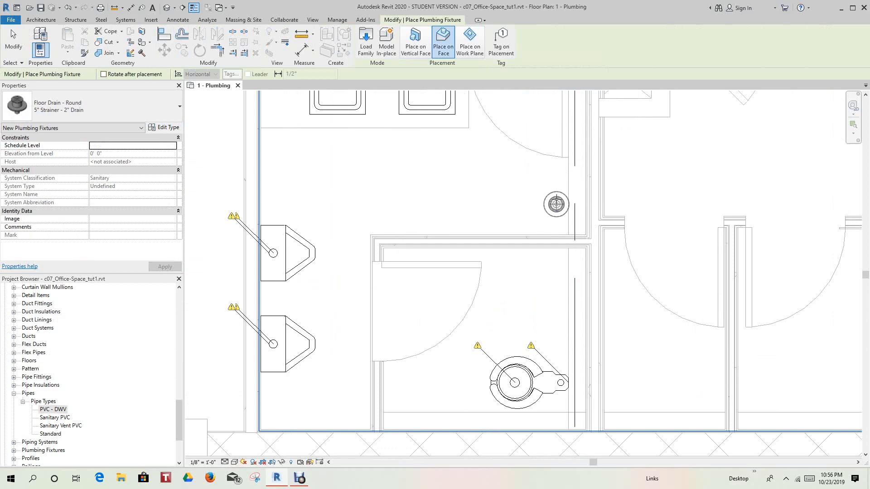
scroll(558, 206, up, 1)
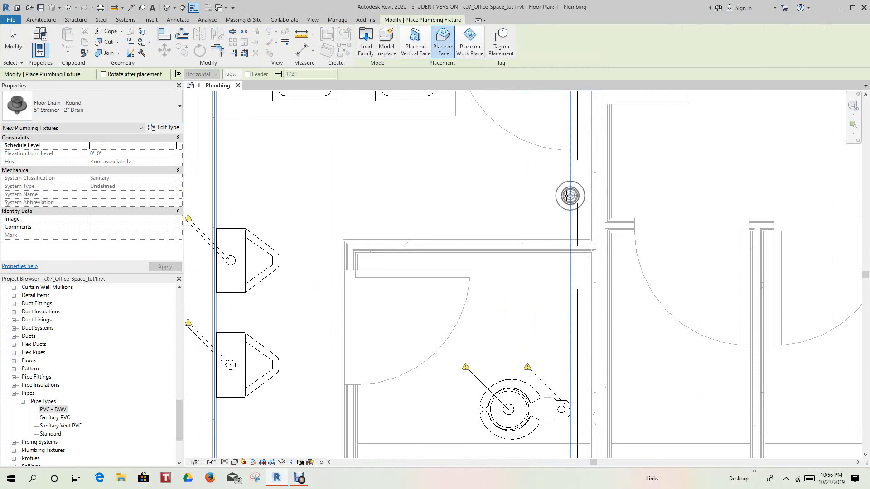
right_click(571, 195)
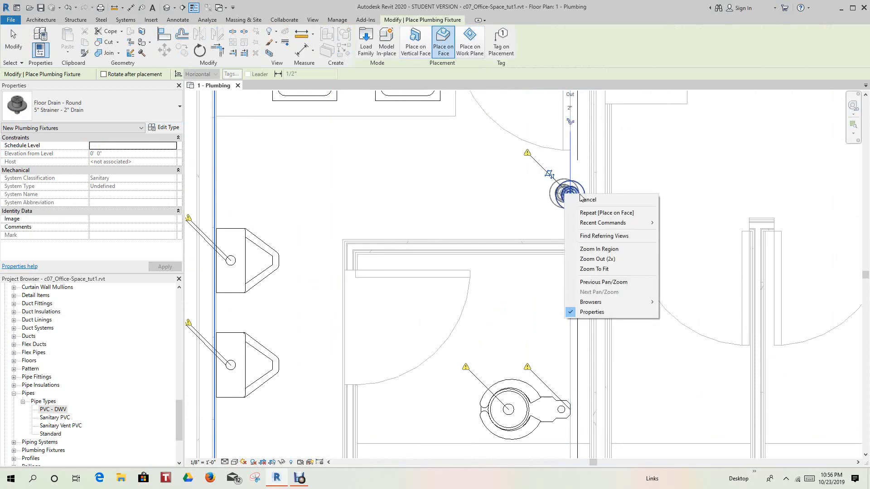
click(588, 199)
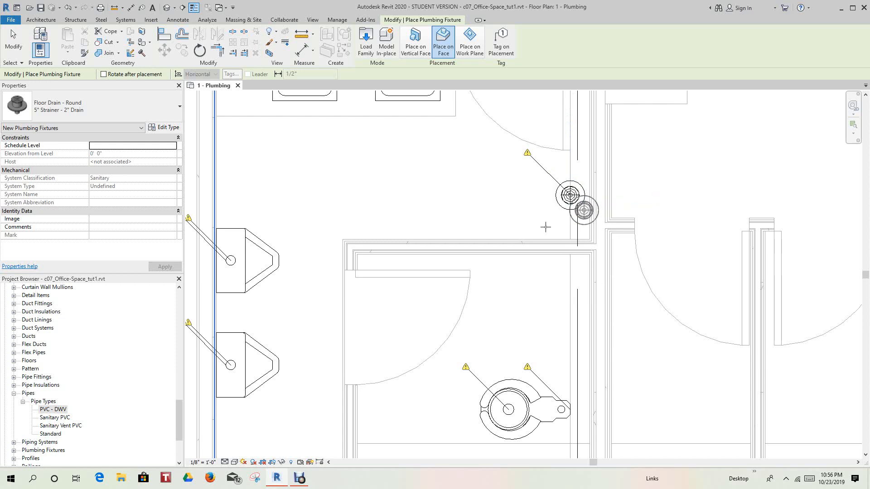
click(13, 38)
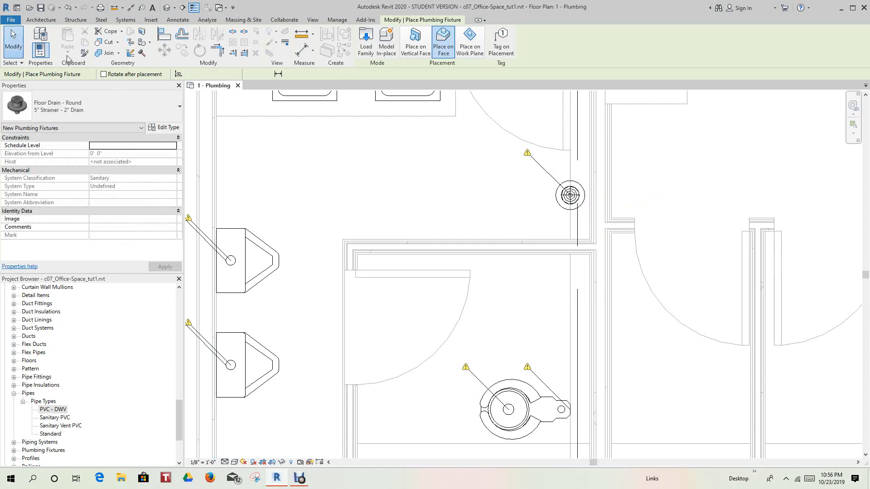
Turn off the Show Disconnects option for Pipe.
scroll(444, 258, down, 3)
scroll(445, 259, down, 1)
middle_drag(482, 283, 537, 283)
scroll(519, 280, up, 2)
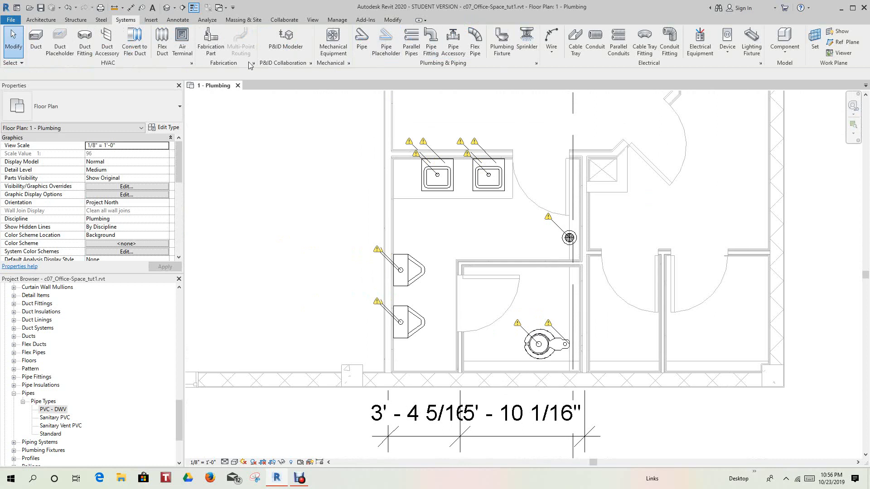
click(212, 16)
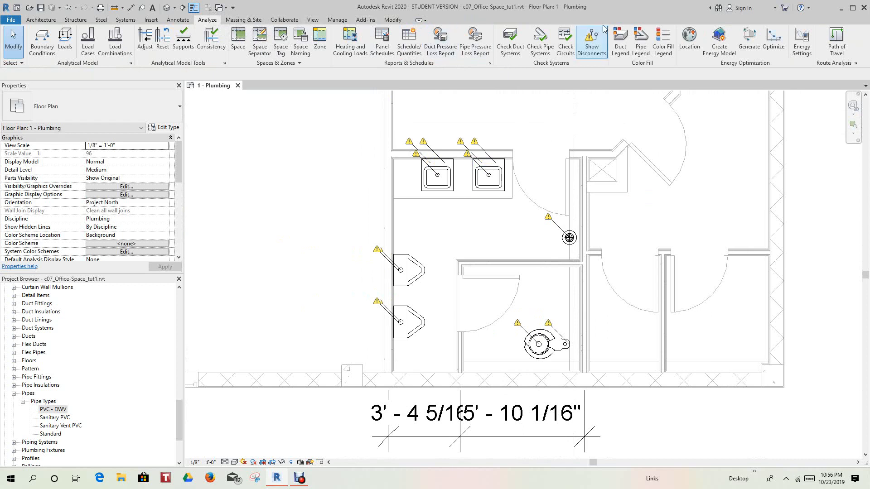
click(590, 50)
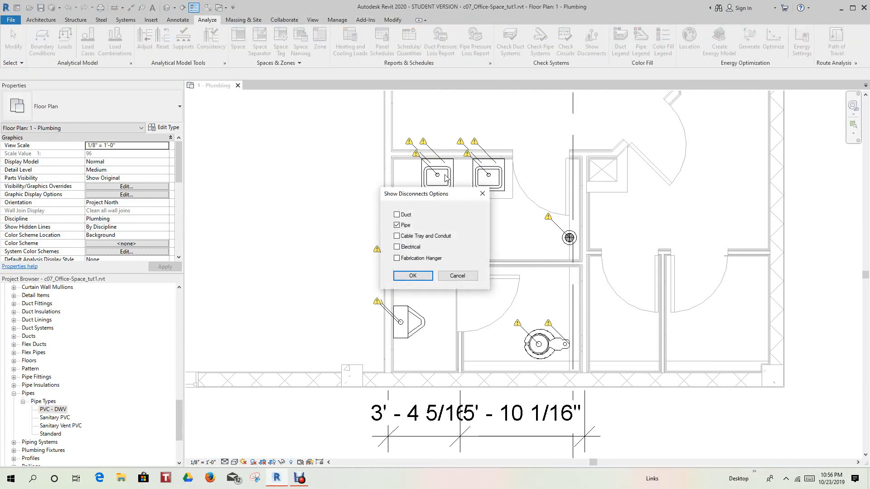
click(397, 226)
click(412, 276)
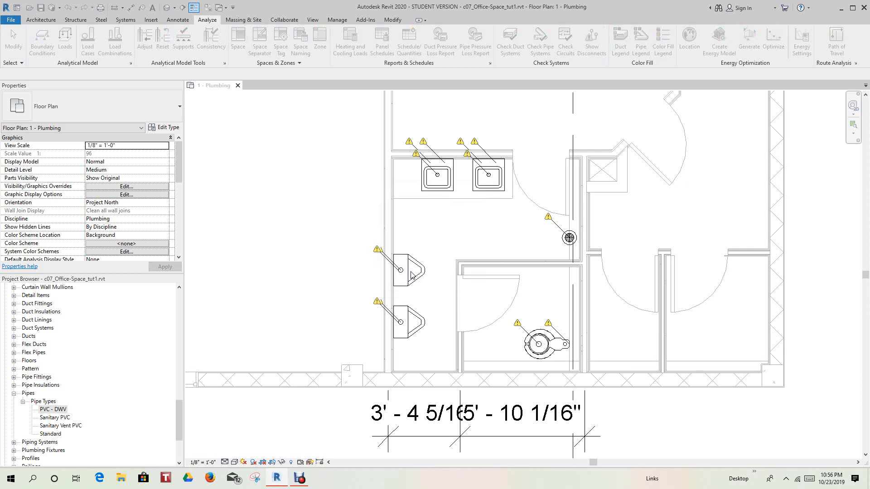
Turn the Show Disconnects option for Pipe back on.
click(600, 52)
click(396, 225)
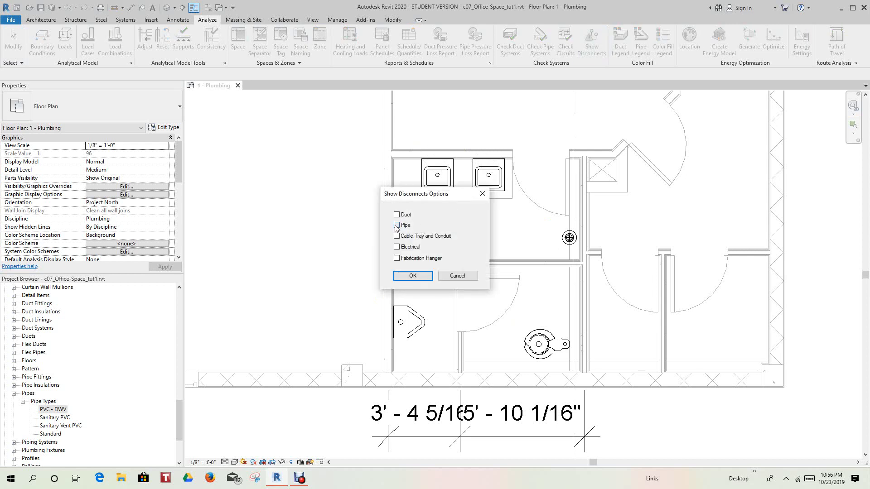
click(412, 277)
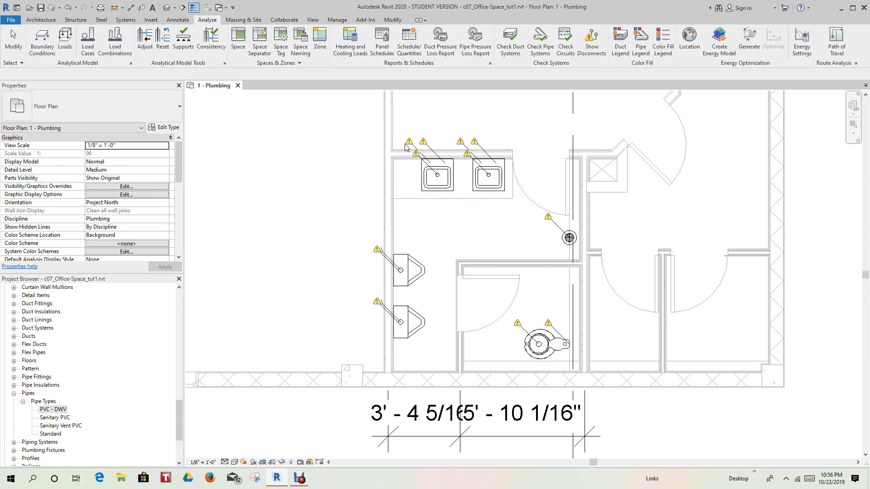
In the mechanical settings' pipe conversion for the Sanitary classification, set the main and branch middle elevations to -1' and accept.
mouse_move(406, 146)
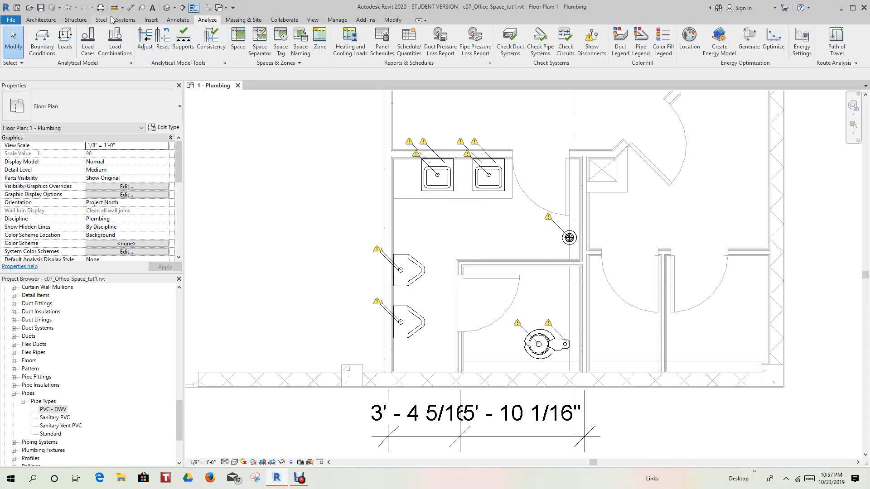
click(125, 21)
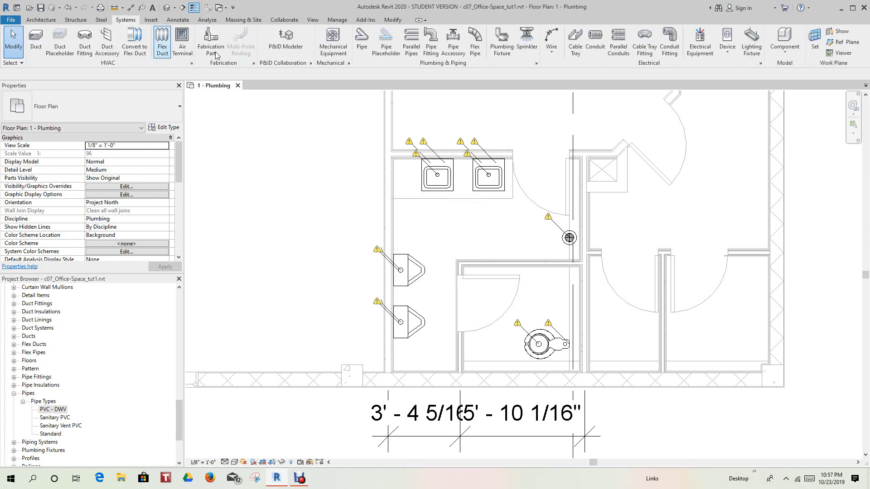
click(349, 64)
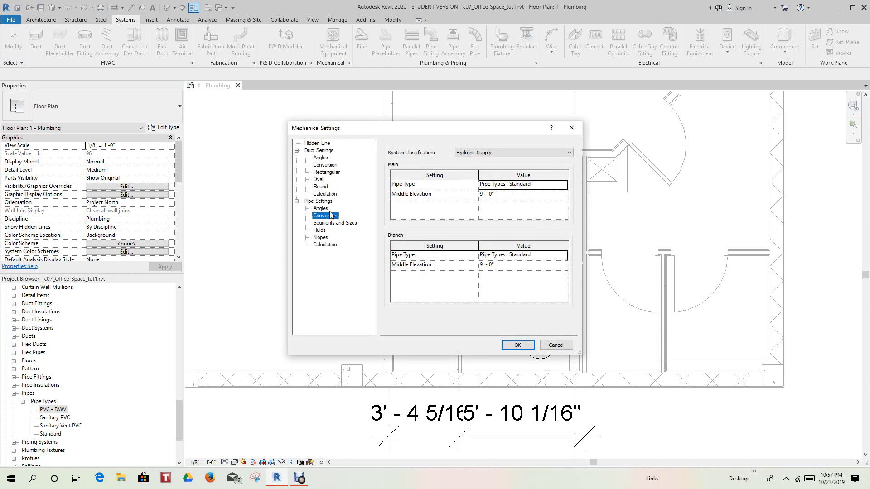
click(570, 153)
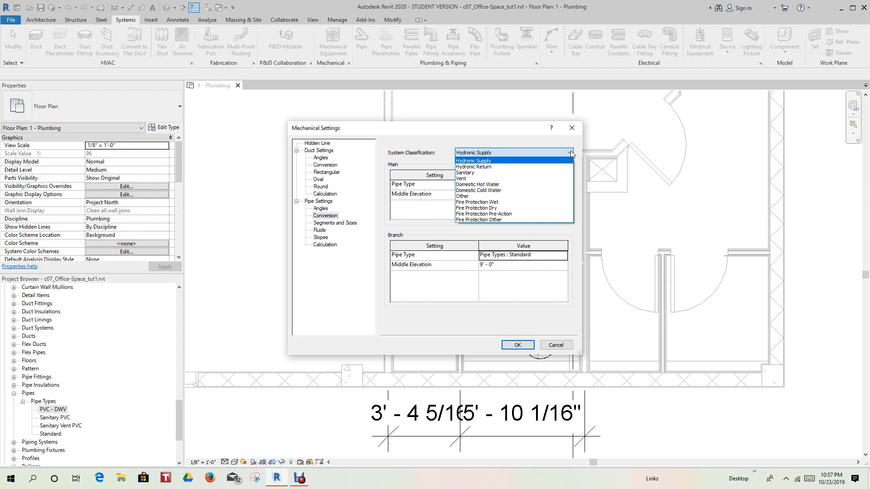
click(480, 174)
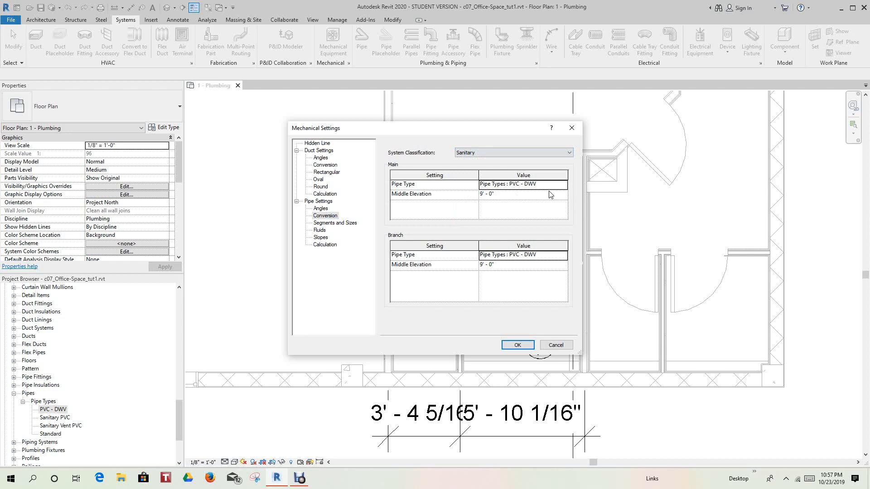
click(502, 196)
key(BackSpace)
click(498, 266)
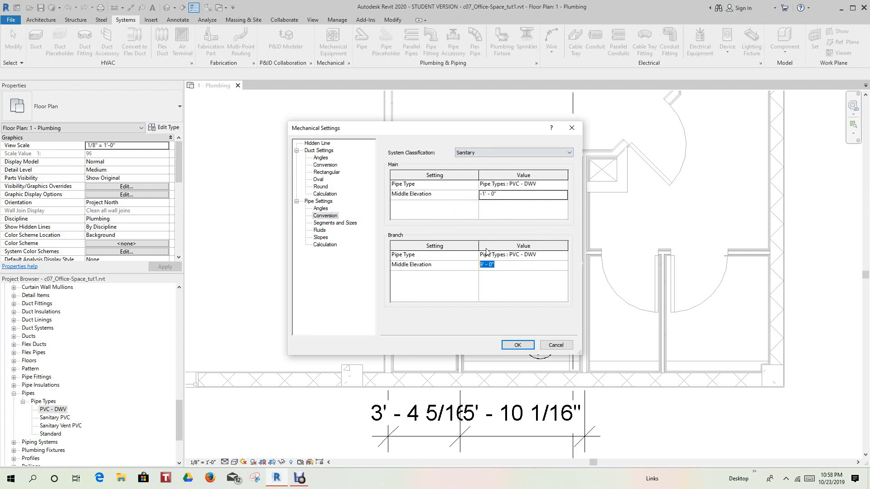
text(-1)
click(522, 348)
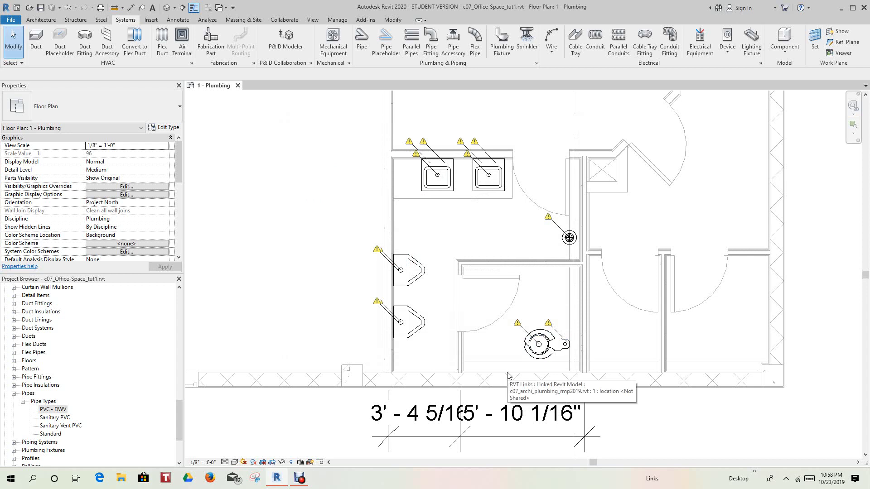
Create a Sanitary piping system named "Drainage System Toilet" from the toilet and the round floor drain.
scroll(506, 374, down, 2)
scroll(502, 372, up, 1)
middle_drag(542, 371, 517, 324)
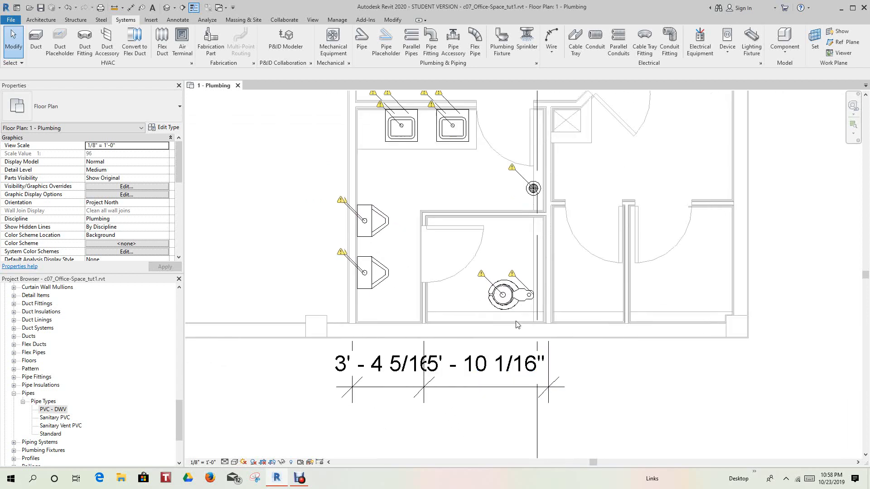
click(521, 297)
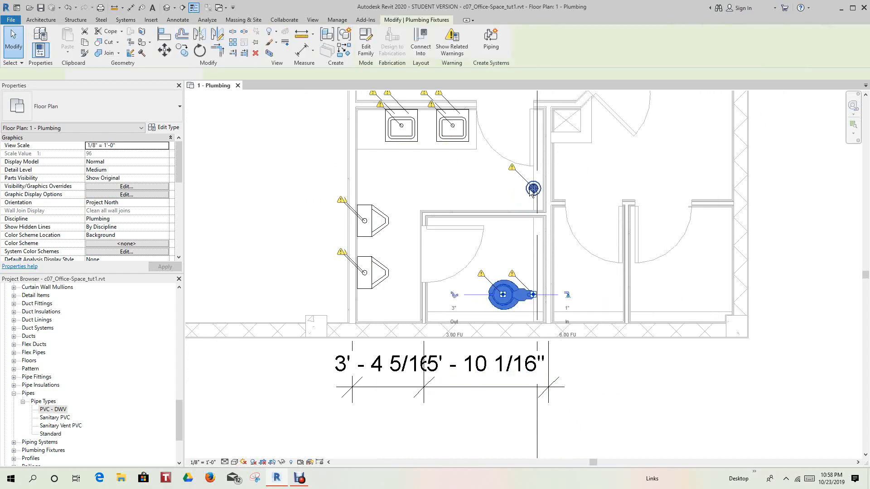
ctrl+click(534, 188)
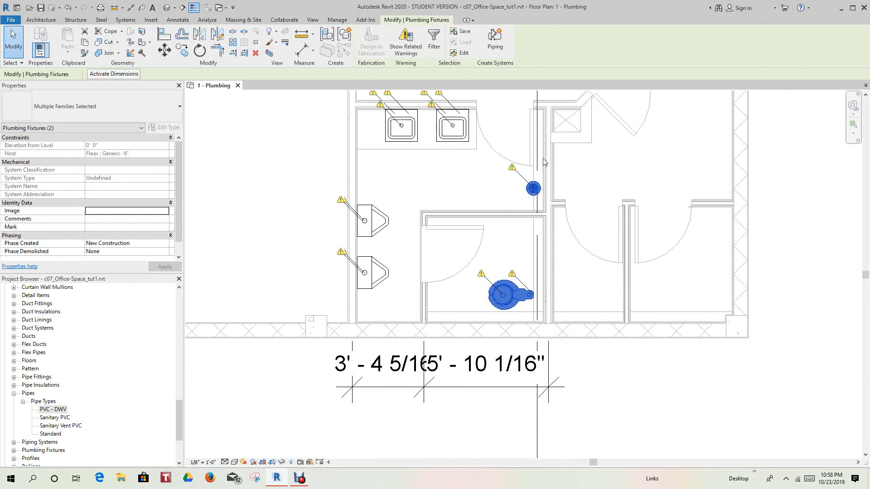
click(495, 41)
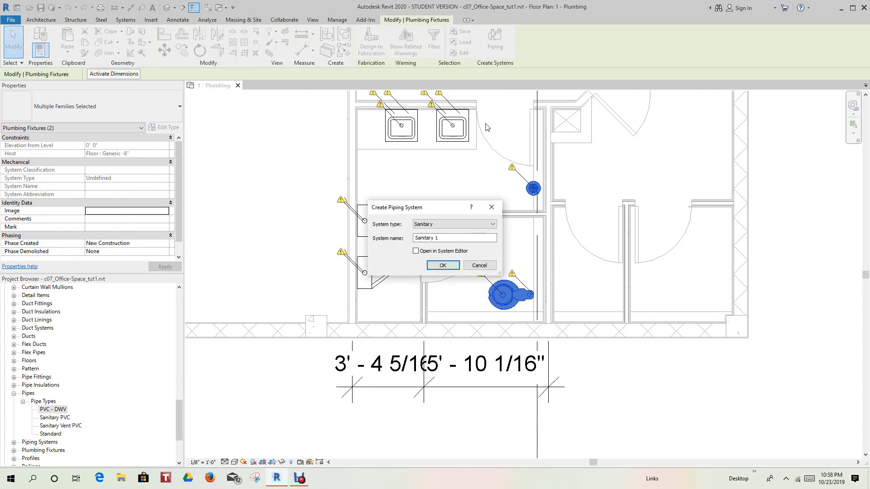
click(445, 238)
drag(444, 238, 405, 241)
text(Drainage System Toilet)
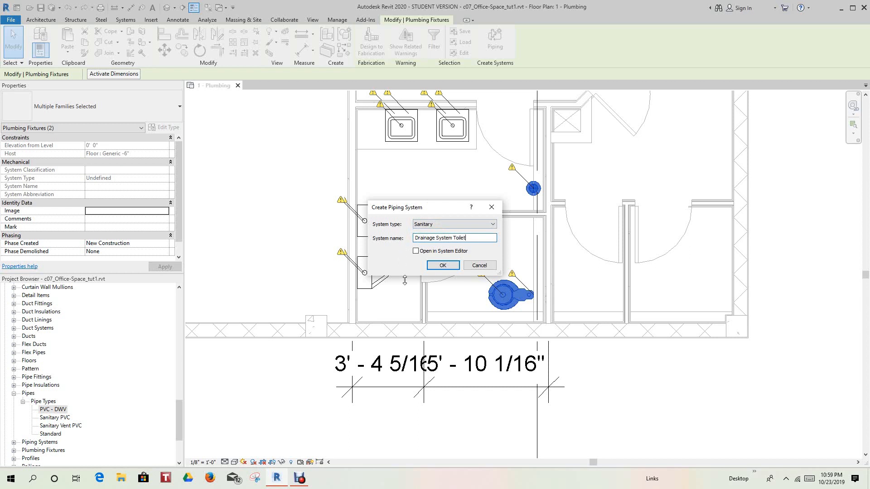
click(439, 267)
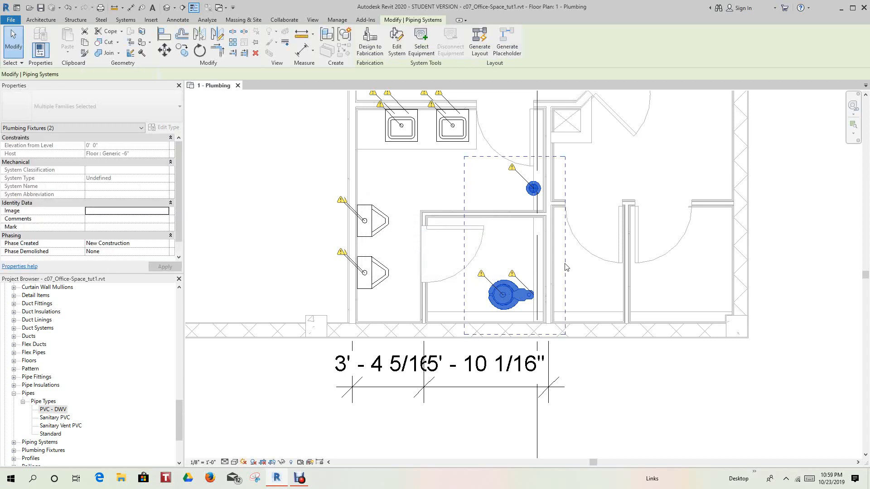
Generate the toilet and floor drain system's pipe layout with Network solution 2 of 5, keeping the pipe conversion settings, and finish it.
click(563, 250)
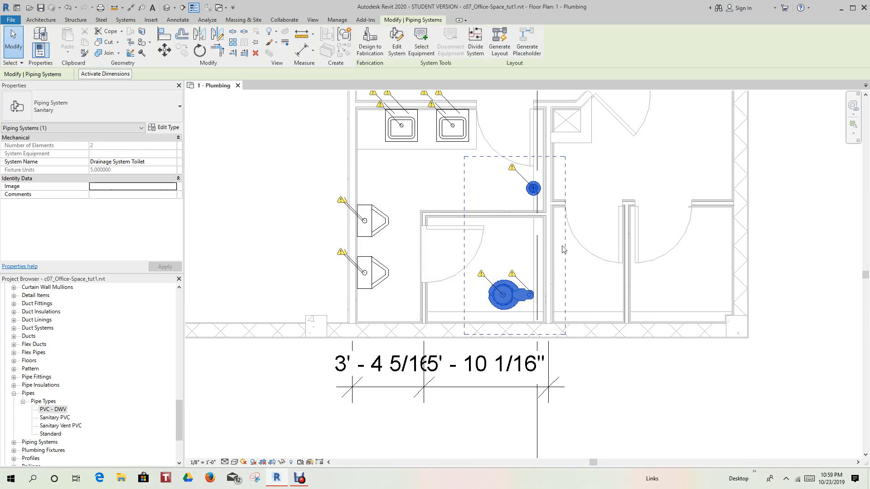
click(503, 52)
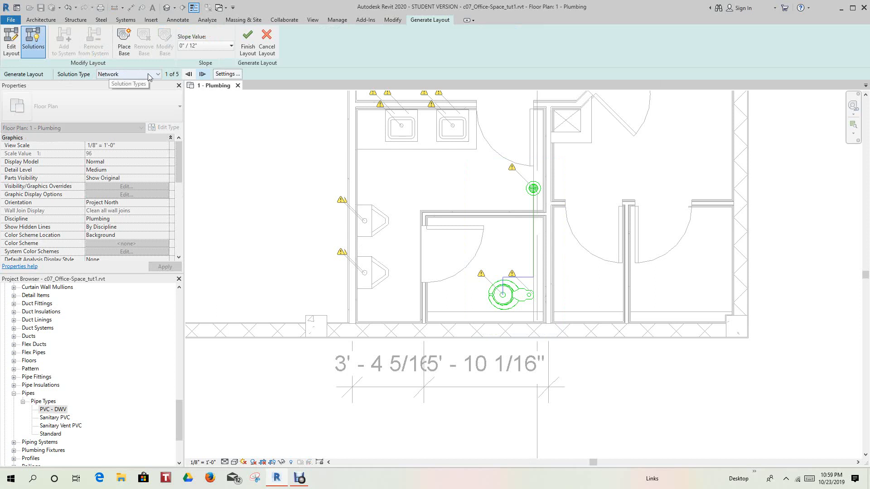
click(202, 74)
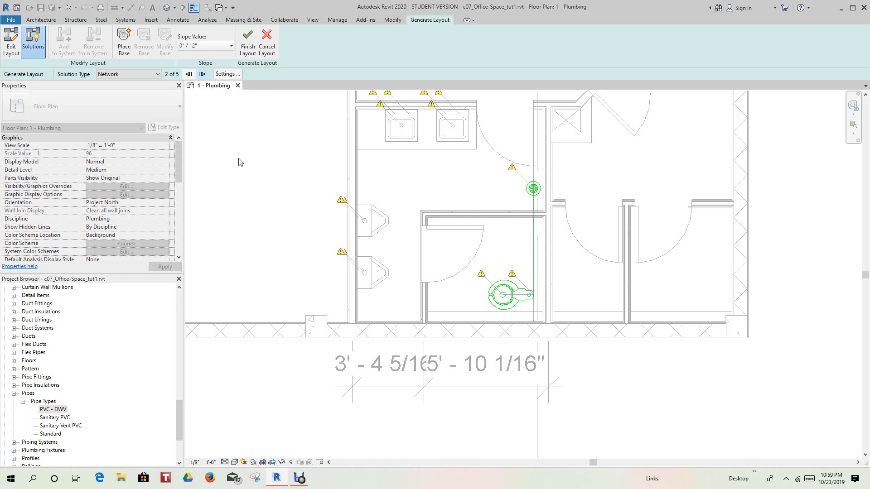
click(160, 73)
click(160, 73)
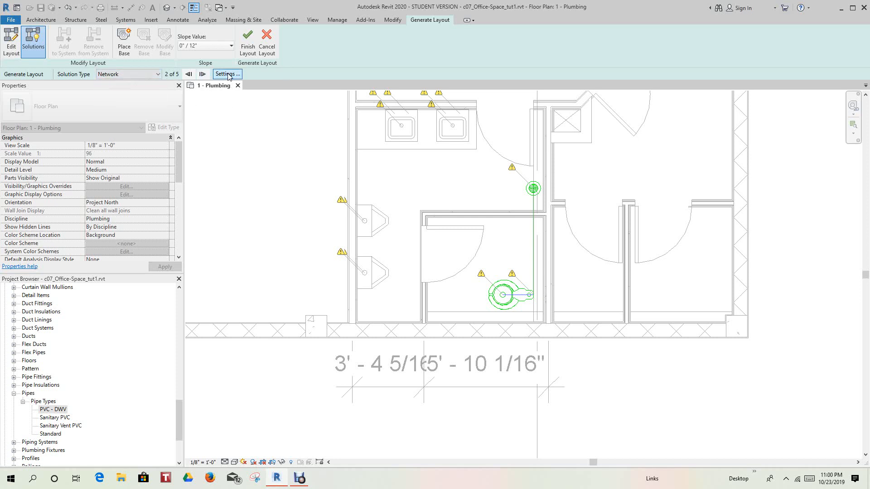
click(227, 74)
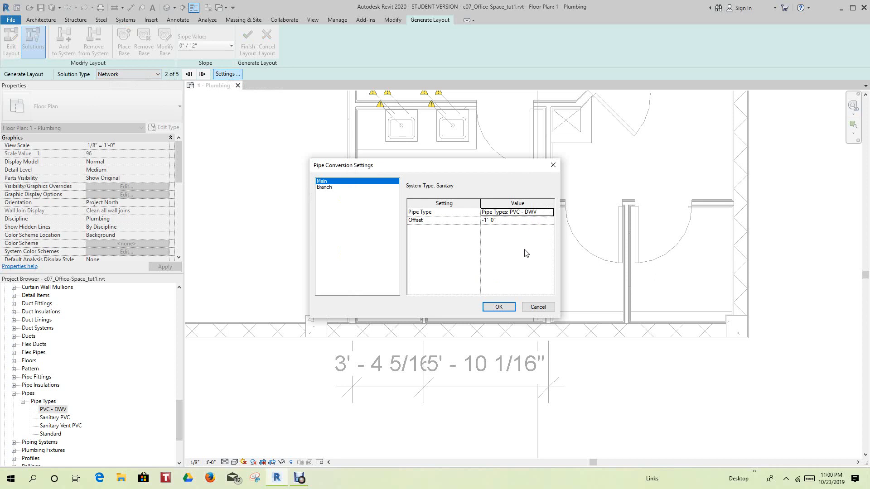
click(491, 308)
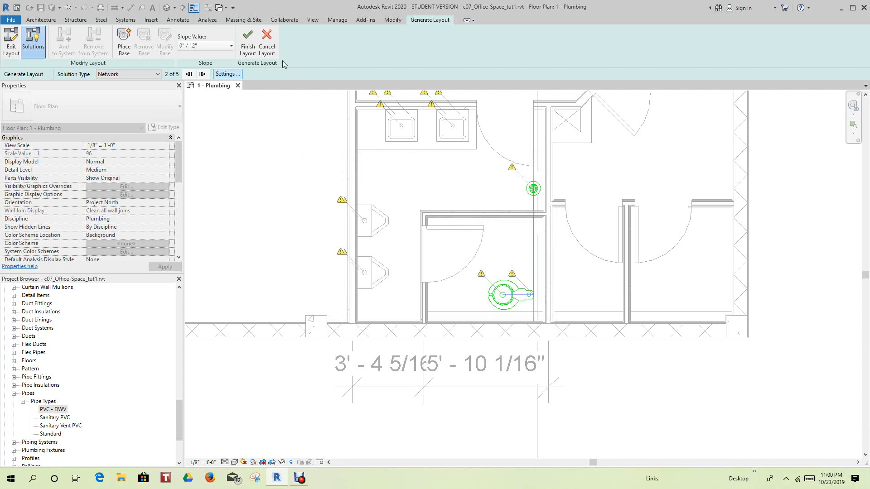
click(248, 43)
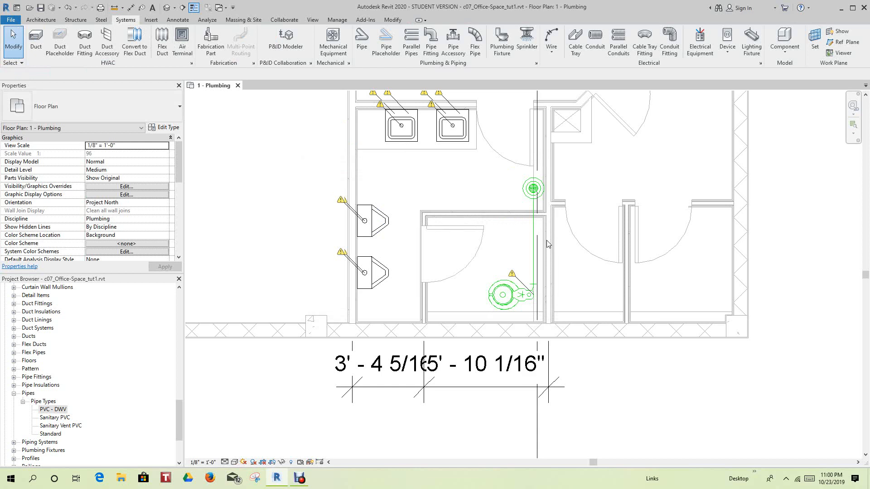
Set the plumbing plan's visual style to Wireframe and its detail level to Fine.
scroll(548, 244, up, 3)
scroll(547, 244, down, 2)
scroll(547, 244, down, 2)
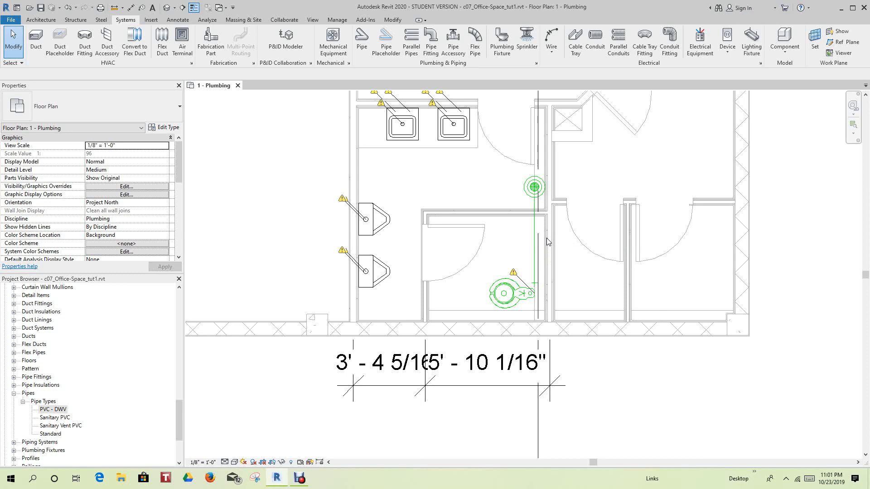
click(235, 463)
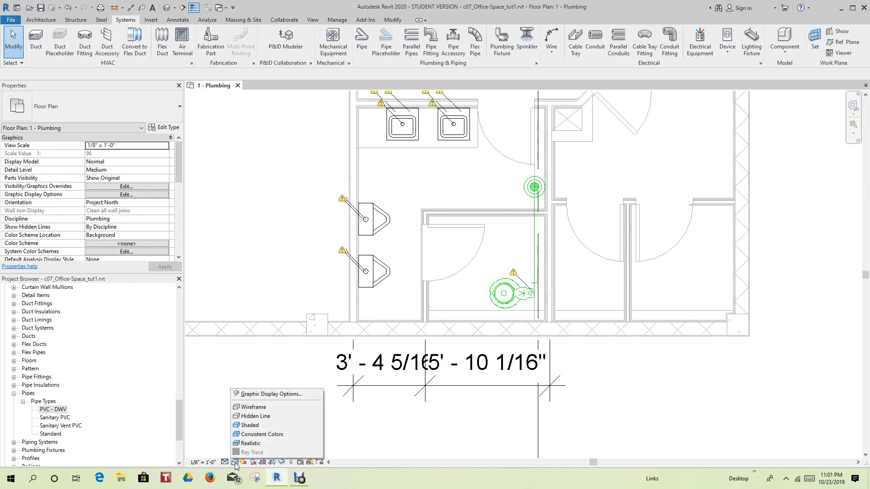
click(260, 407)
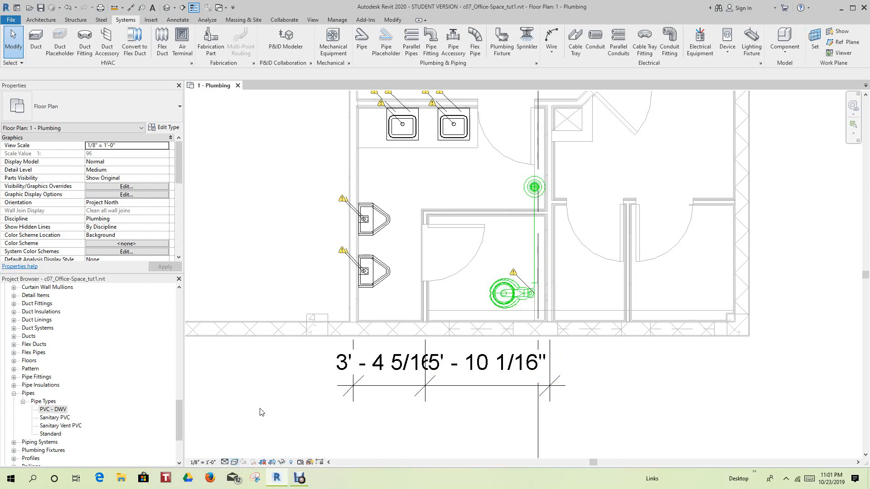
click(226, 463)
click(231, 454)
scroll(535, 226, up, 3)
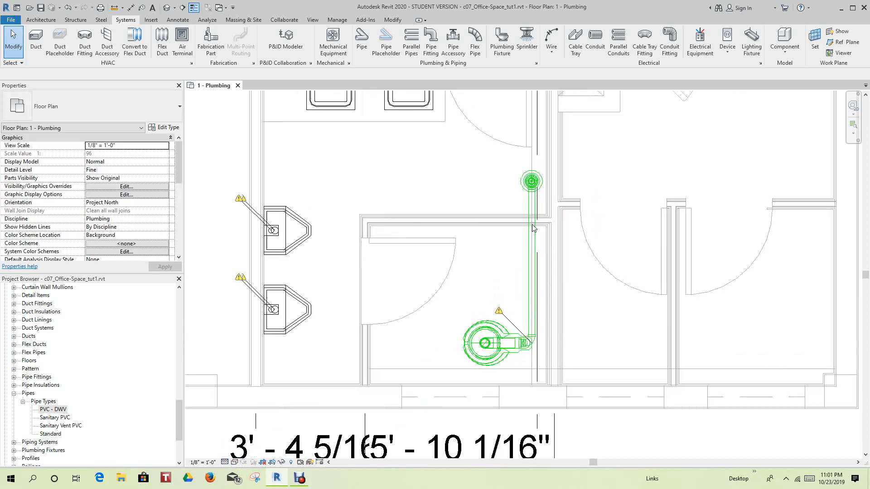
scroll(508, 290, down, 2)
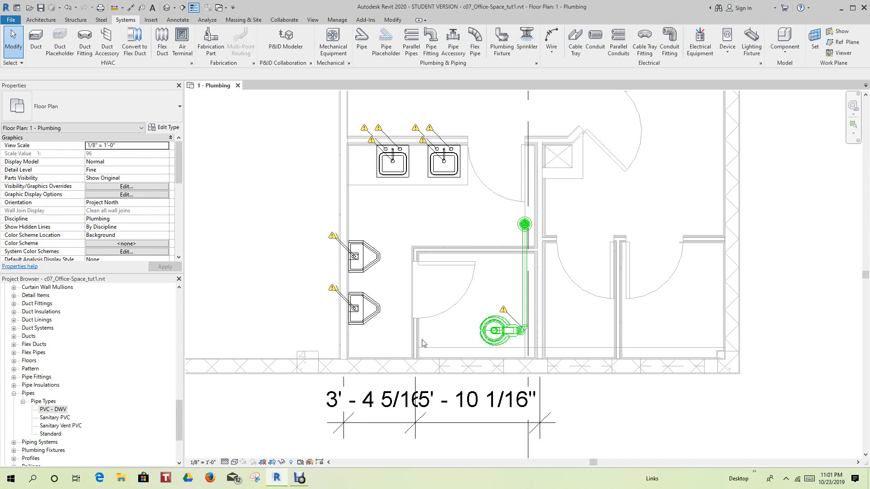
click(377, 314)
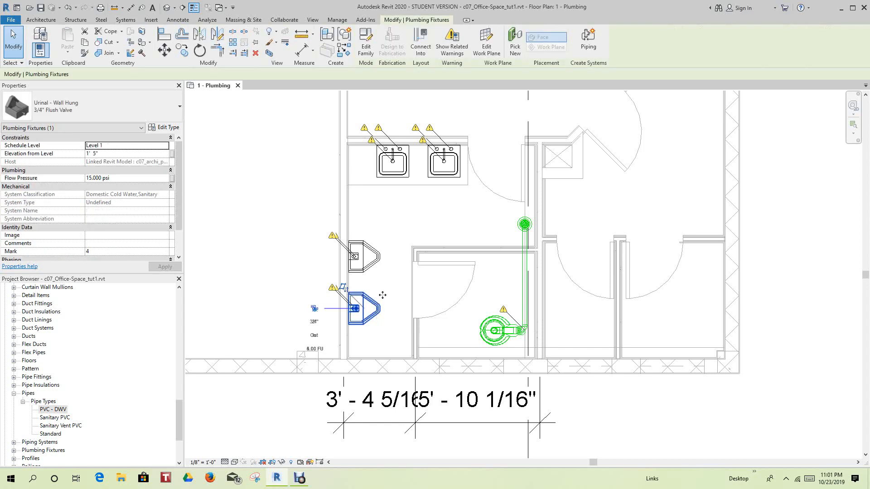
click(379, 265)
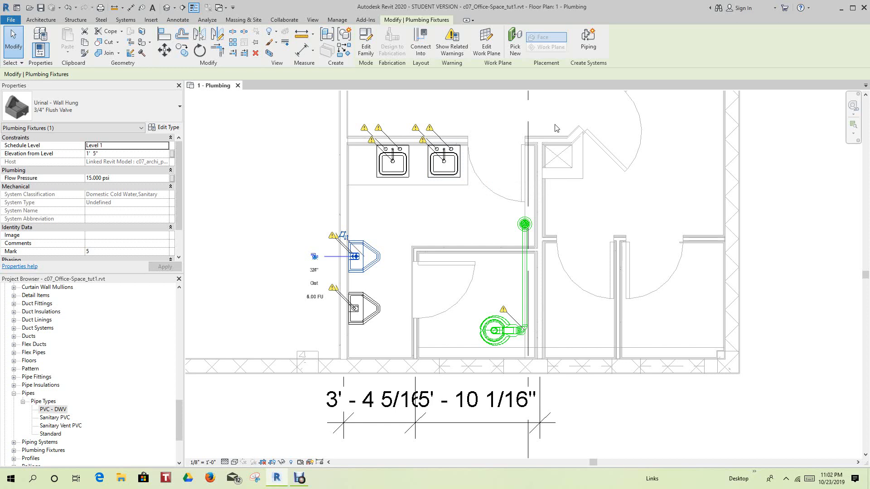
click(590, 45)
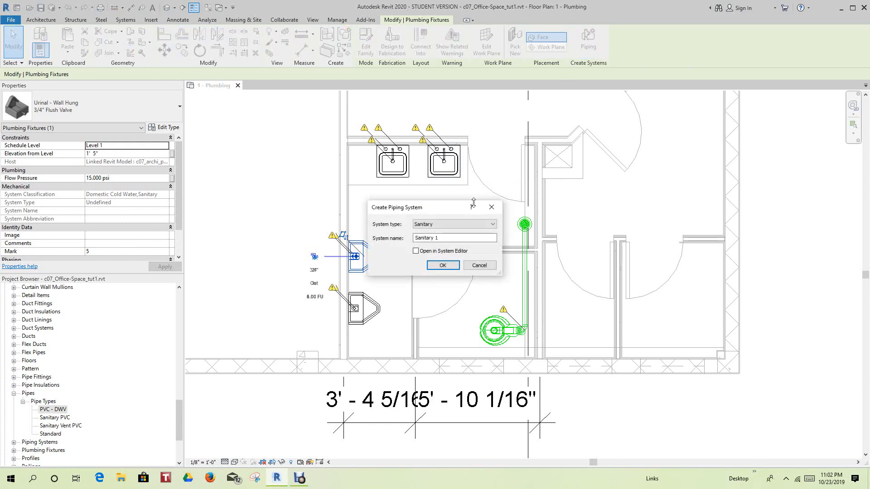
click(479, 265)
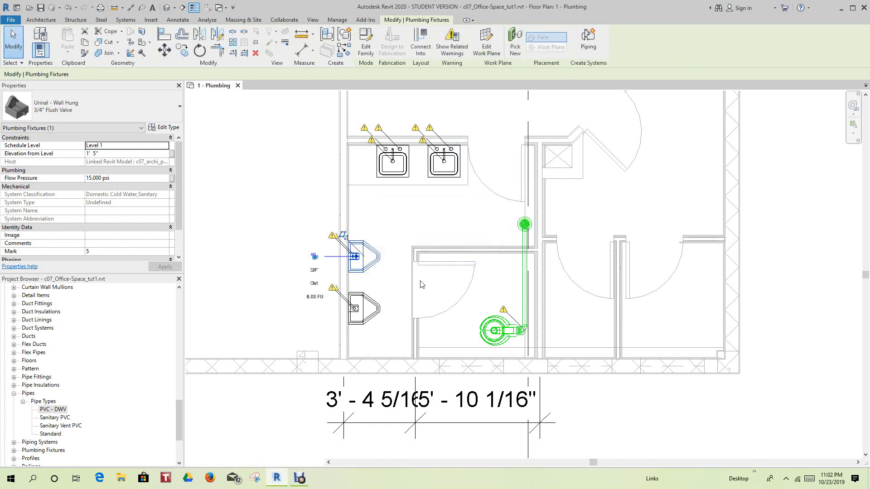
click(398, 290)
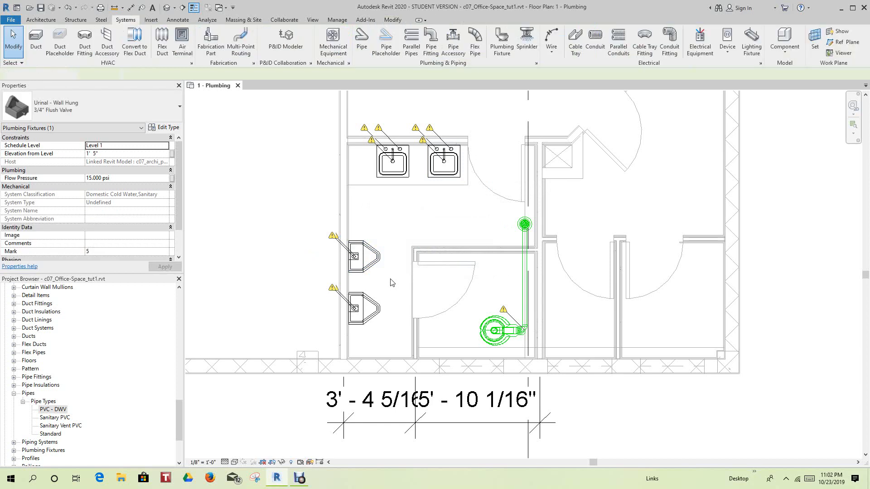
scroll(398, 290, down, 2)
middle_drag(416, 277, 467, 244)
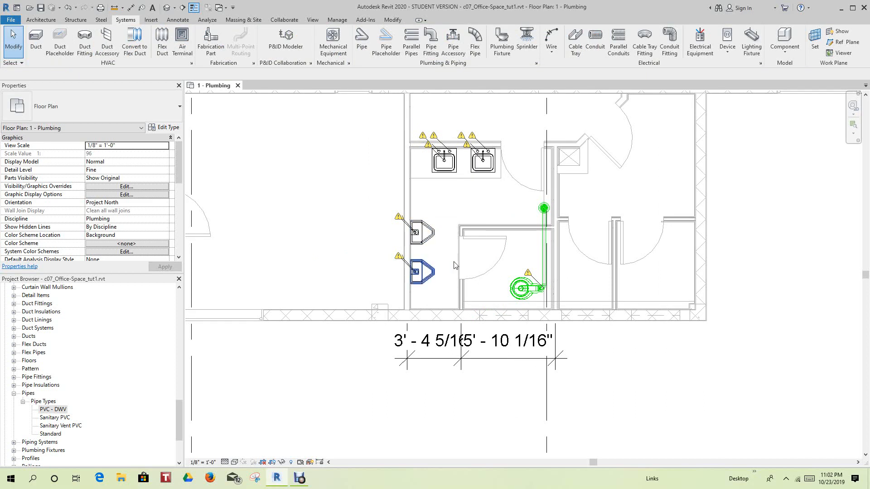
scroll(444, 269, up, 2)
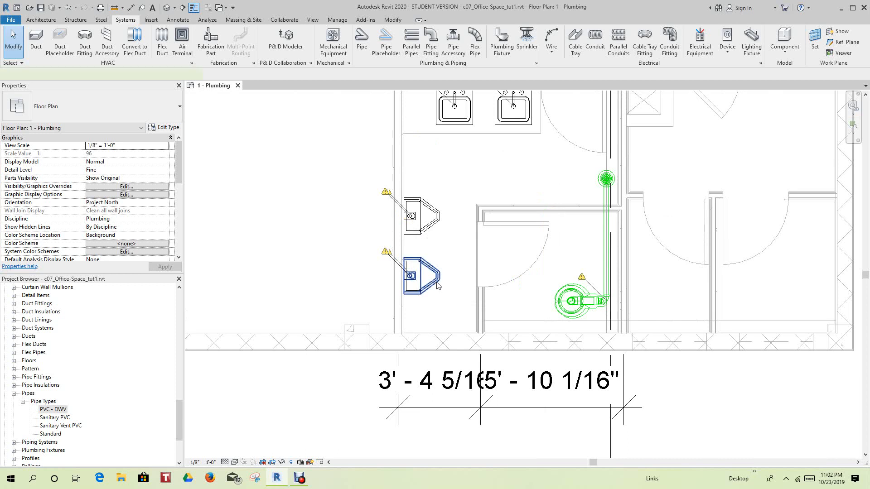
click(438, 285)
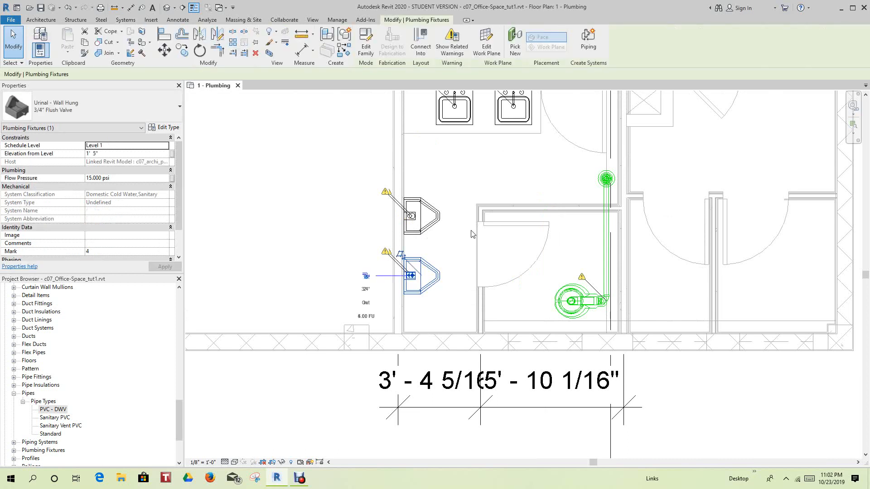
click(429, 225)
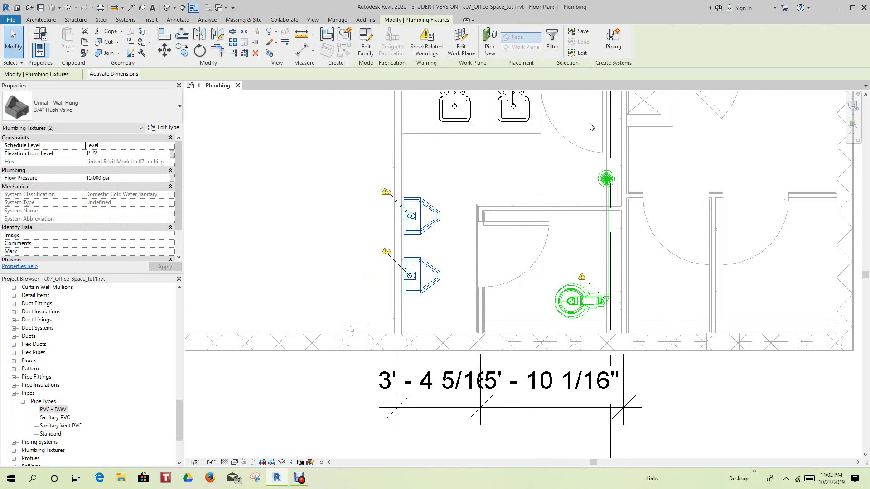
double_click(411, 19)
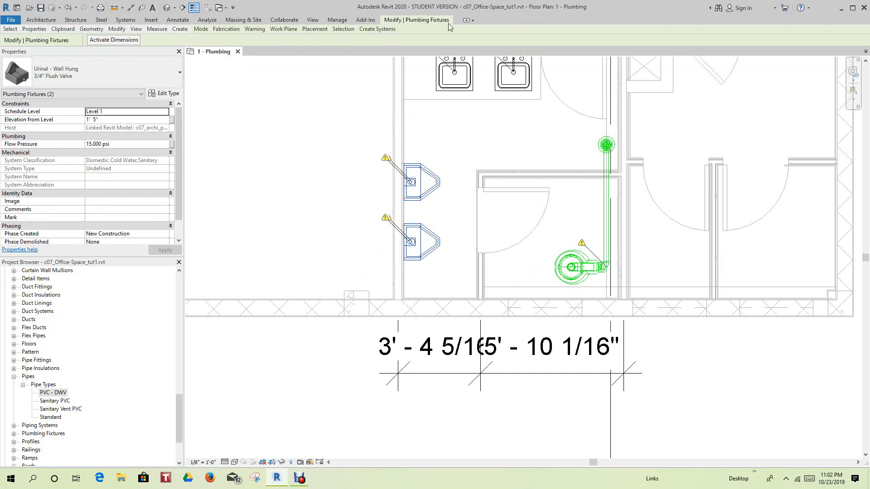
click(467, 21)
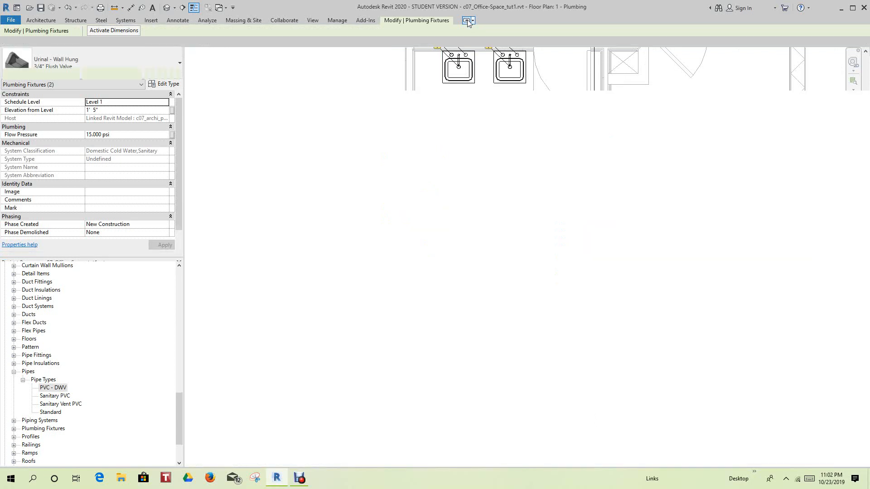
click(466, 20)
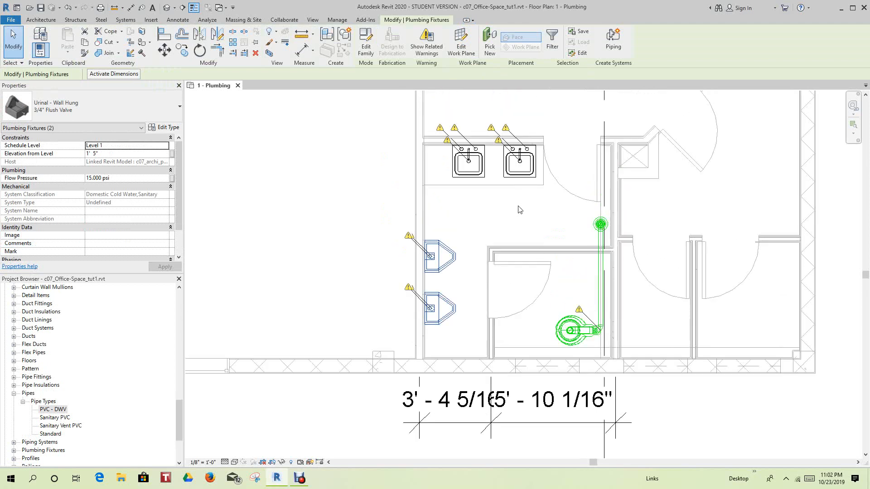
scroll(519, 210, down, 1)
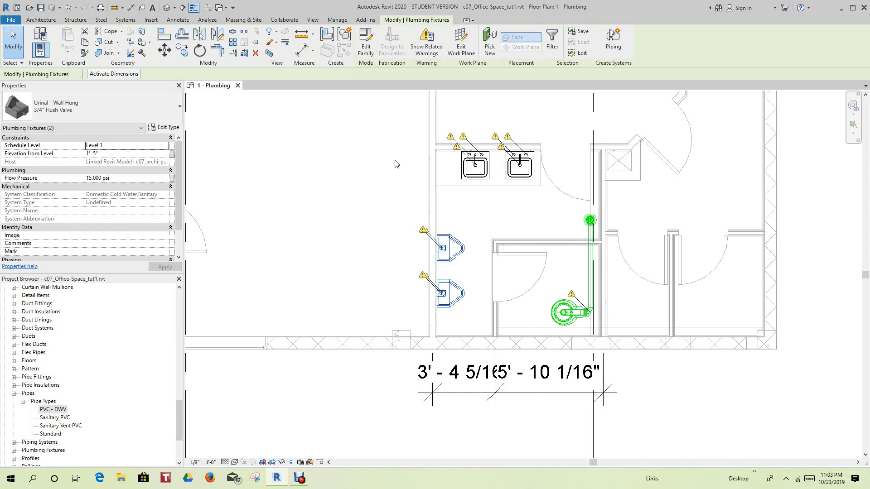
click(354, 170)
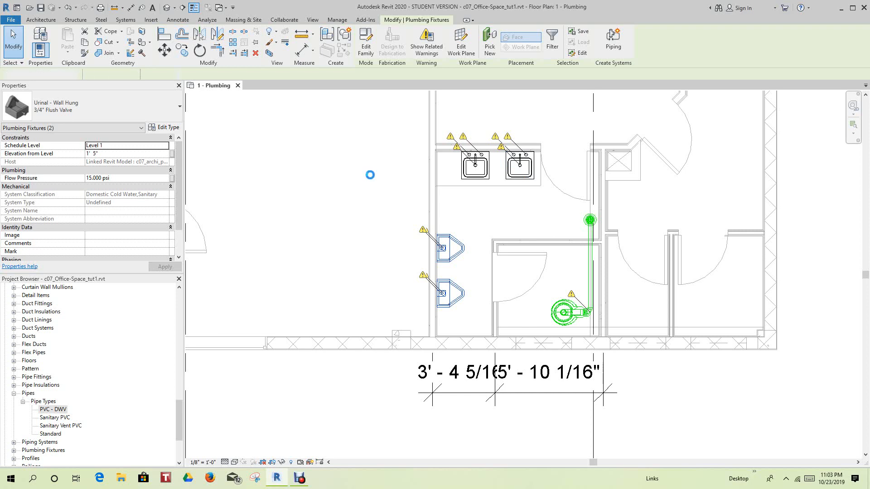
scroll(379, 186, down, 1)
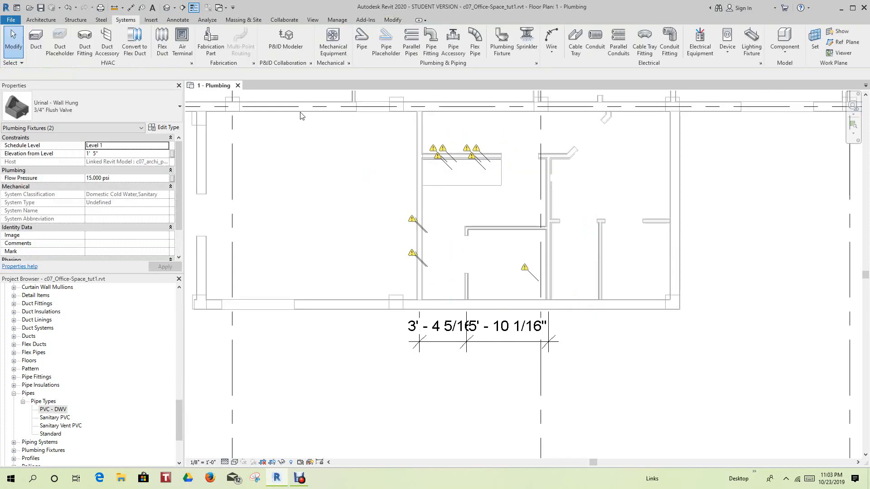
click(71, 10)
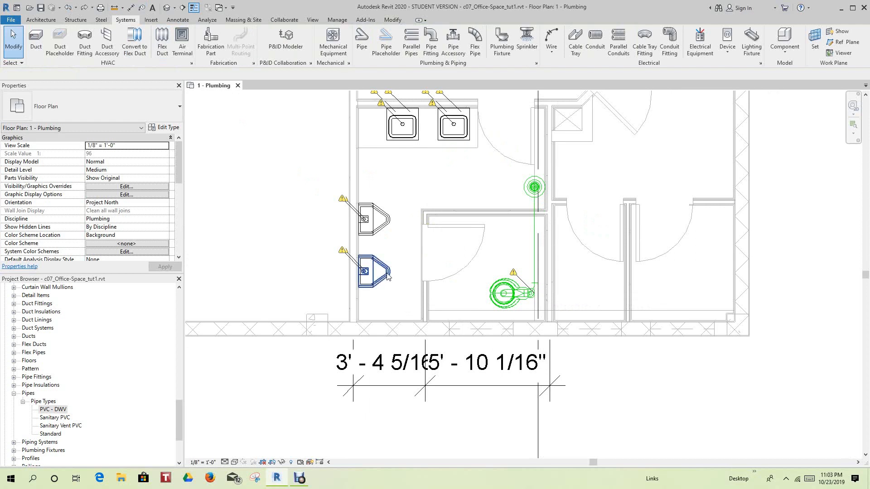
Create a Sanitary piping system from the lower urinal, keeping the default system name.
click(388, 277)
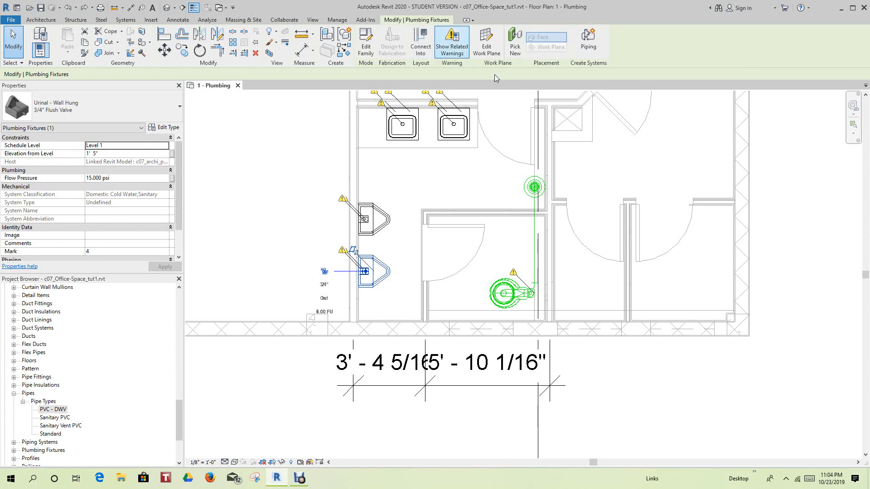
click(589, 41)
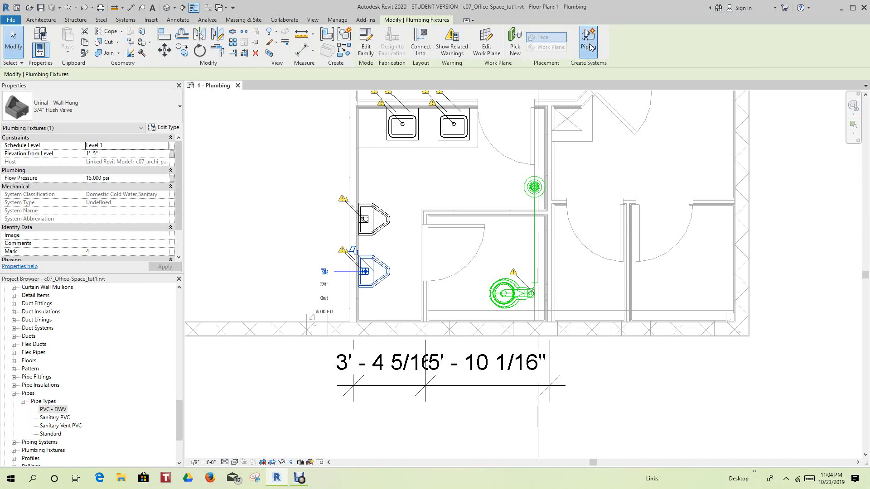
click(435, 266)
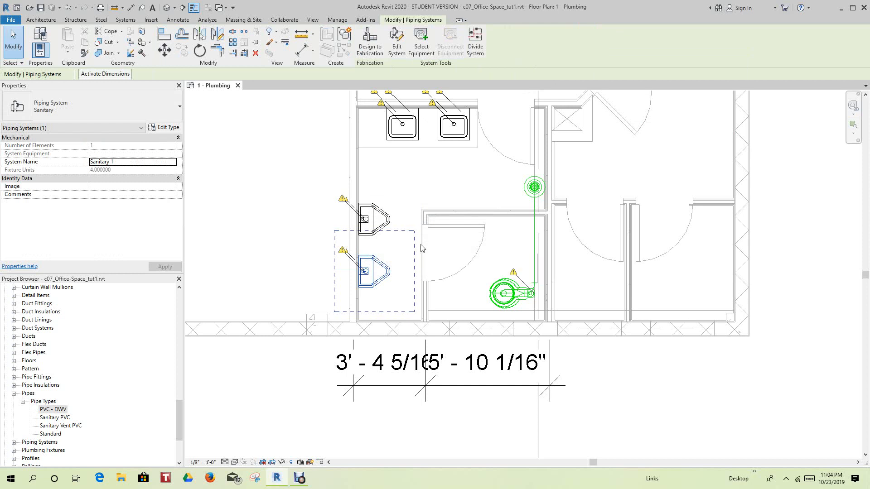
Add the other urinal and both sinks to the new sanitary system, leaving out the floor drain and toilet, and finish editing.
click(397, 42)
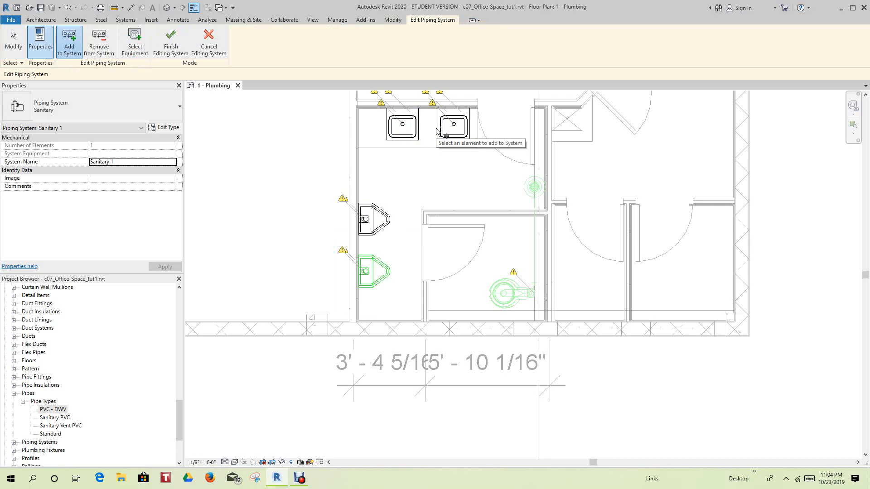
click(525, 190)
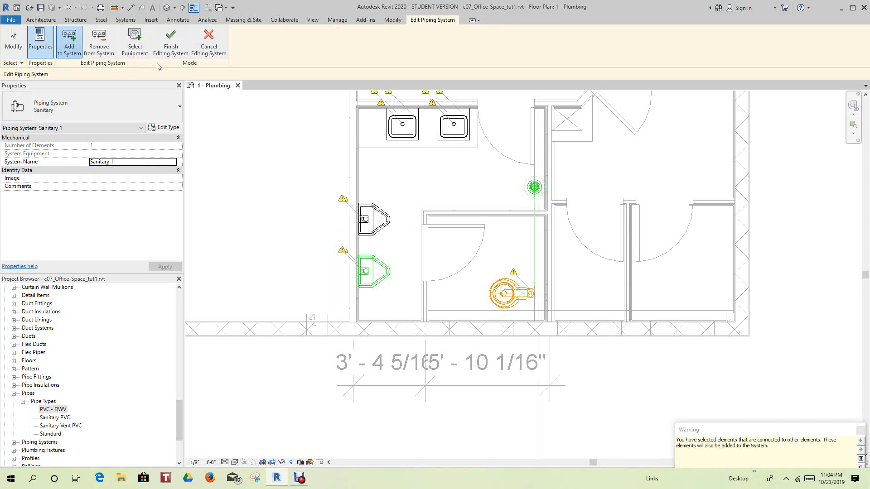
click(99, 45)
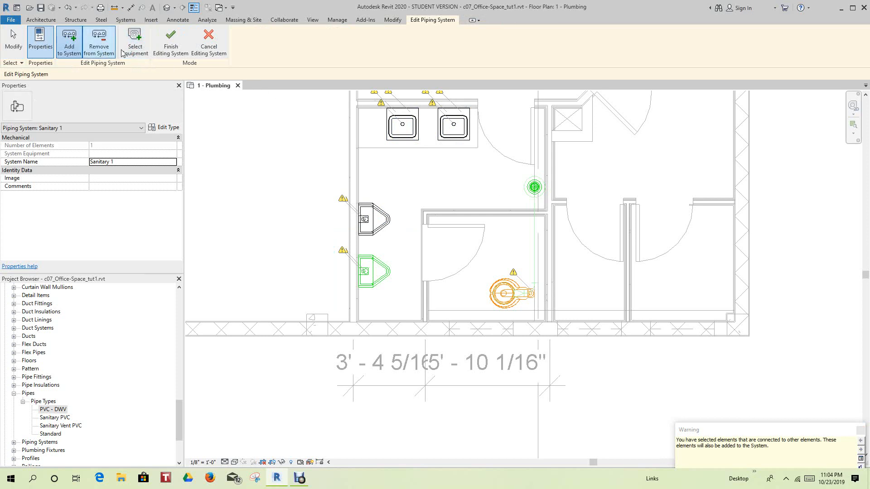
click(528, 193)
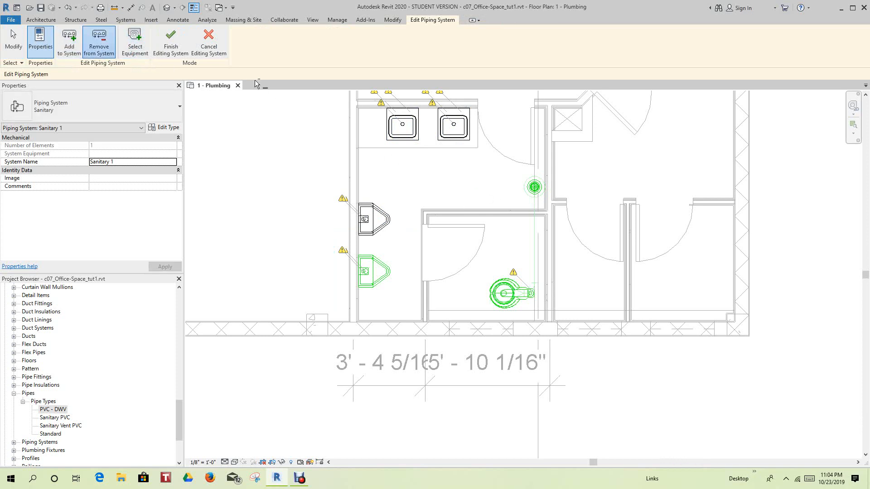
click(171, 41)
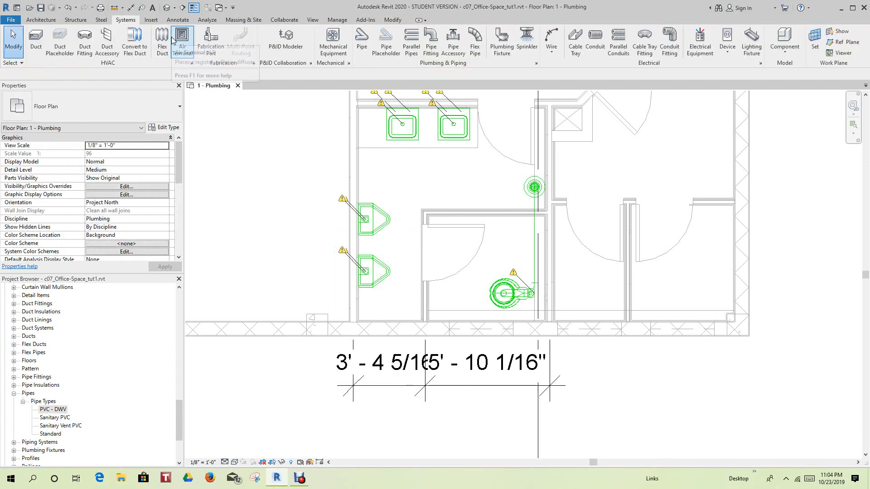
Generate the urinal and sink system's pipe layout with Network solution 4 of 4, keeping the pipe conversion settings, and finish it.
click(382, 285)
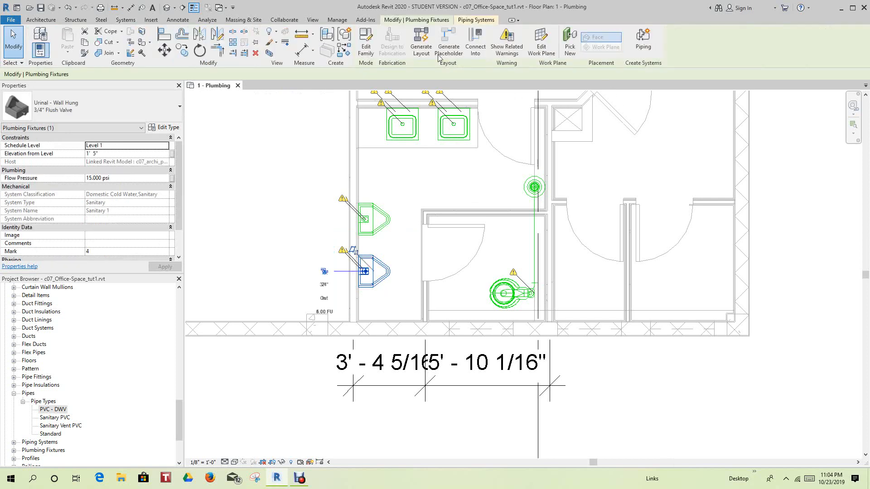
click(421, 43)
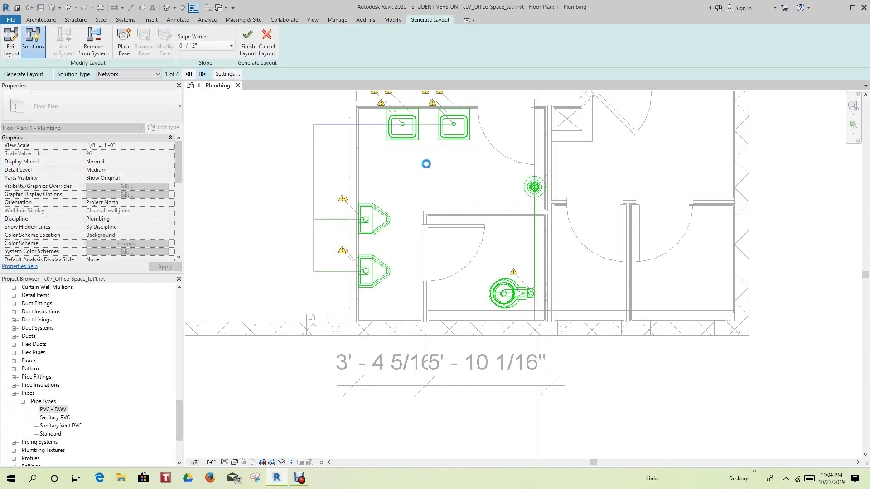
click(203, 74)
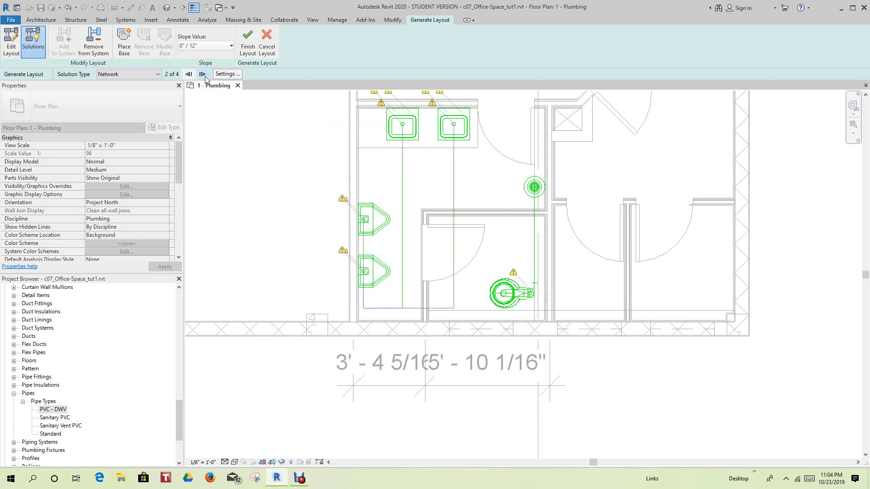
click(203, 75)
click(203, 75)
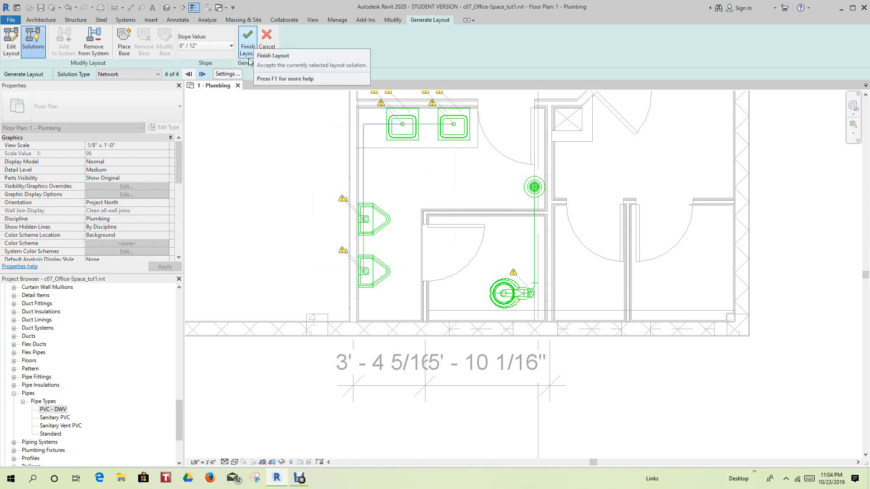
click(231, 74)
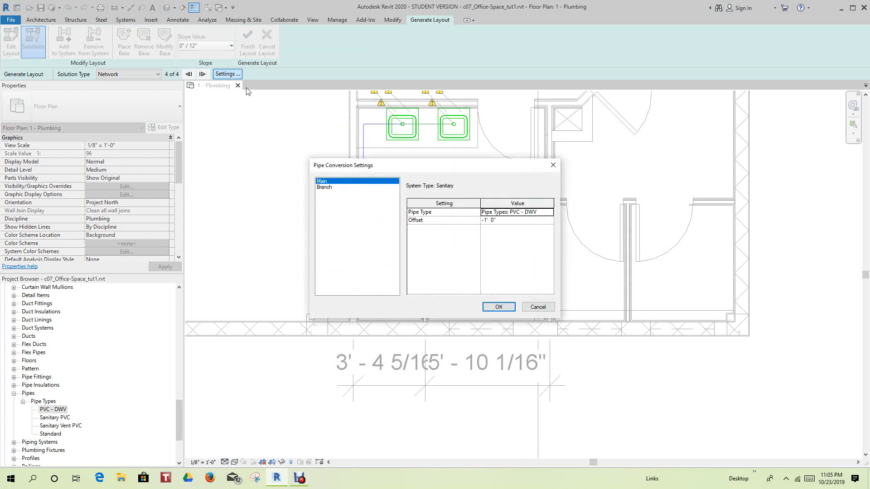
click(499, 308)
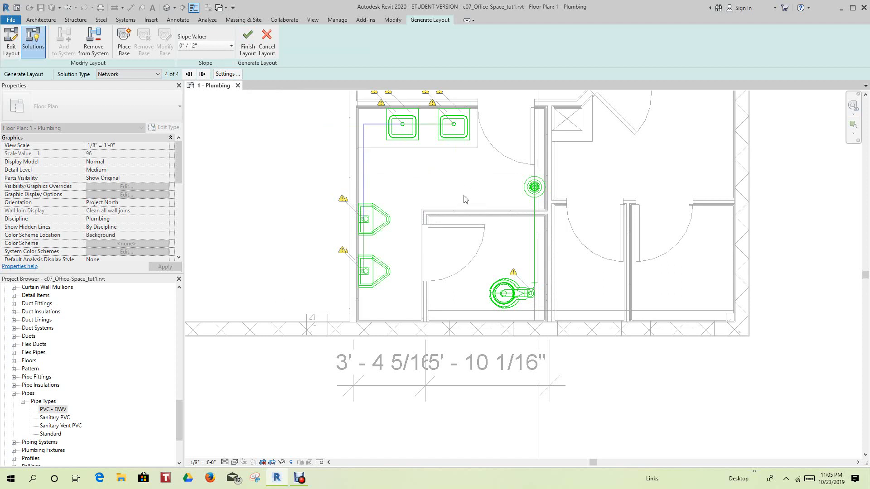
click(248, 43)
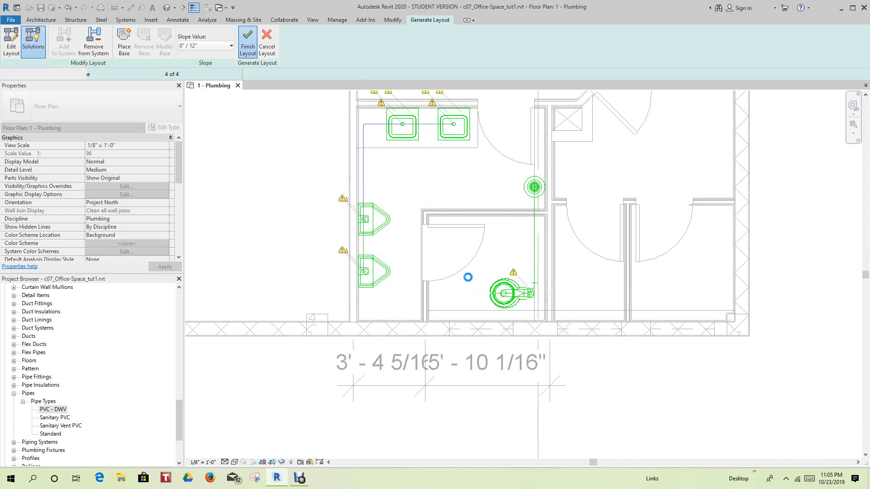
Set the plumbing plan's view scale to 1/4" = 1'-0" and its detail level to Fine.
scroll(469, 283, down, 2)
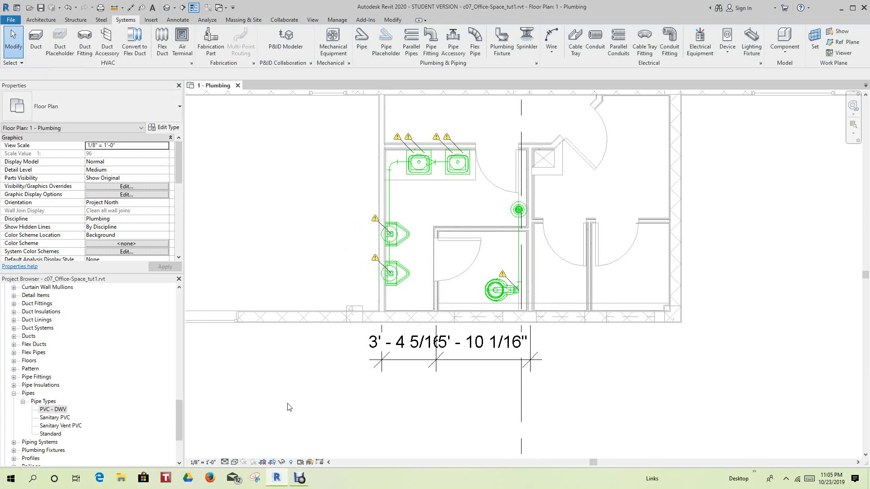
click(210, 463)
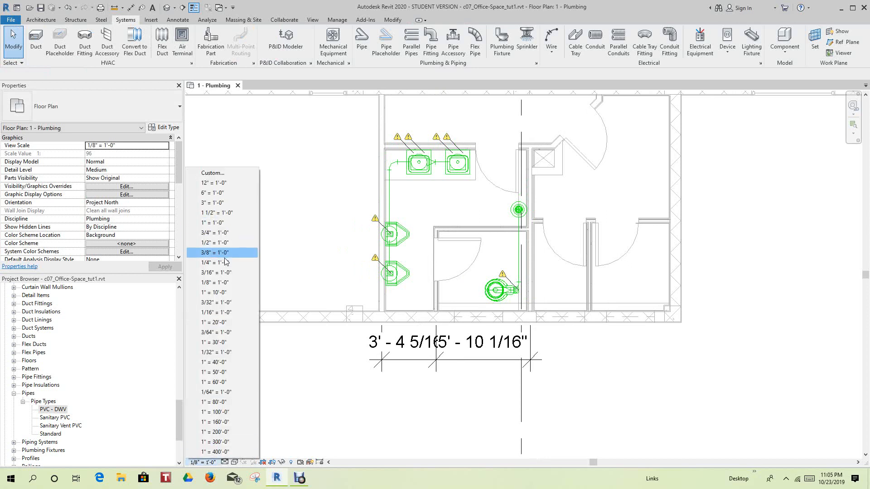
click(216, 265)
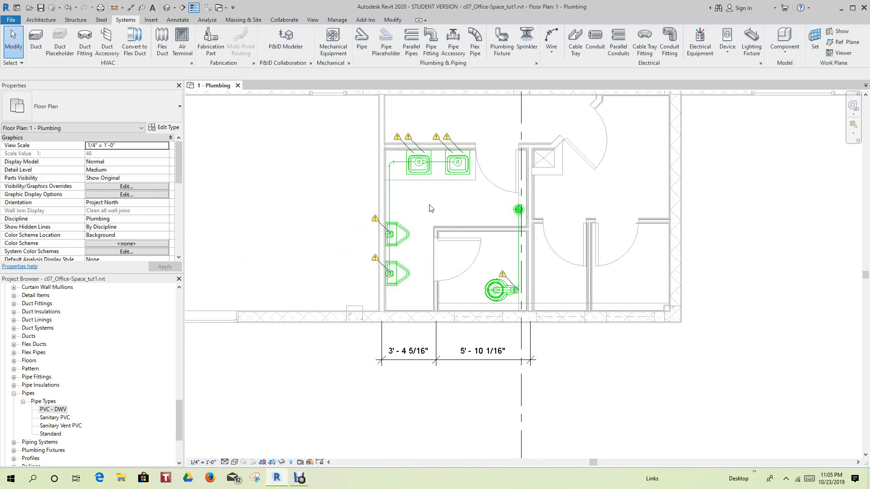
click(224, 462)
click(240, 453)
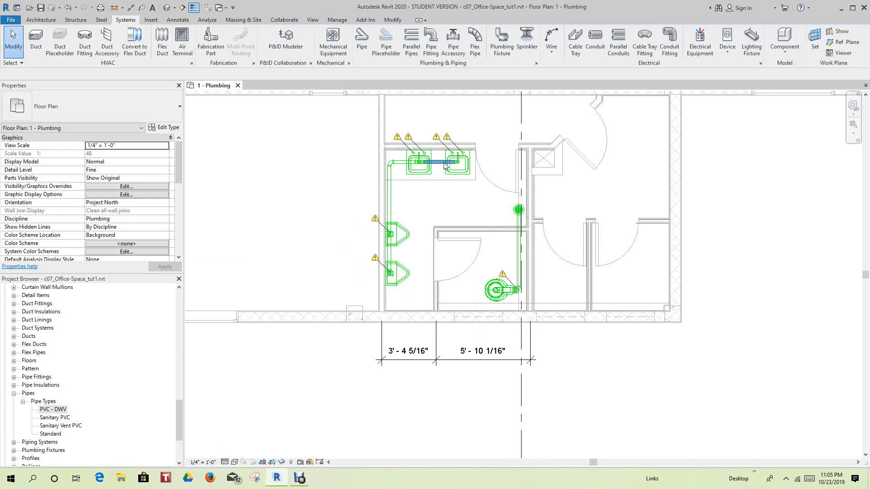
Unload the linked architectural Revit model c07_archi_plumbing_rmp2 so only the plumbing model's own elements are displayed.
scroll(443, 164, up, 3)
middle_drag(472, 214, 478, 228)
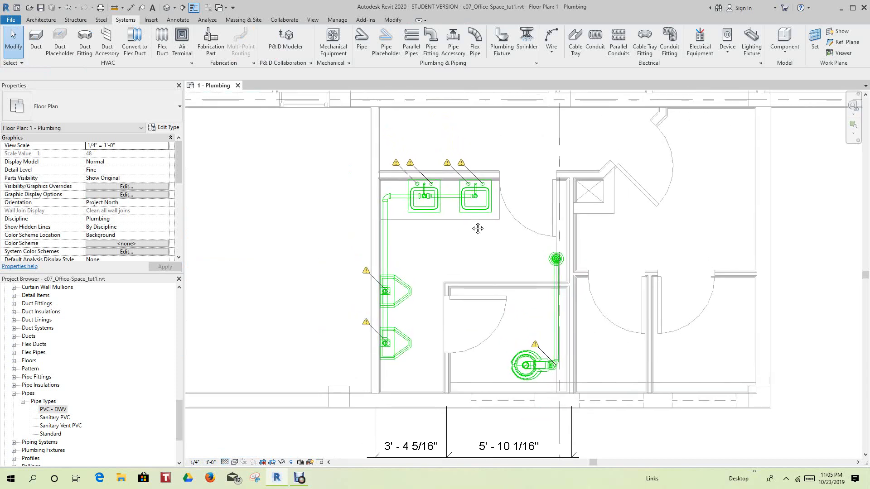
scroll(478, 229, down, 2)
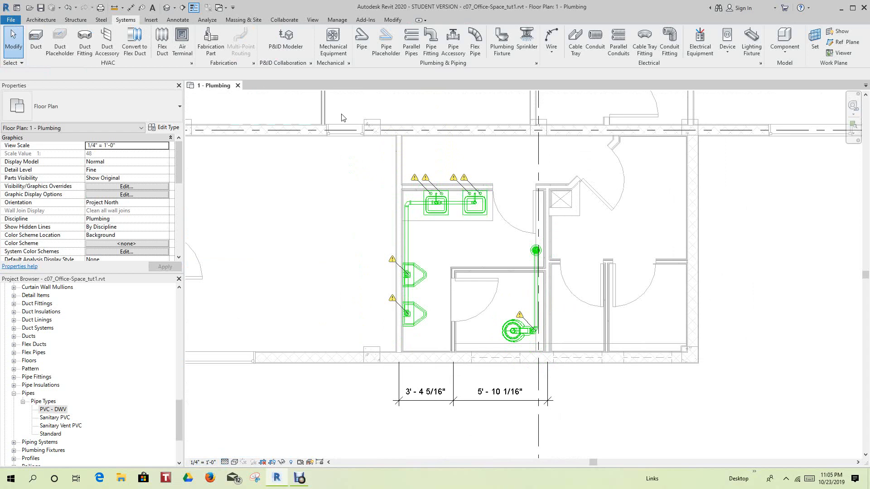
click(337, 20)
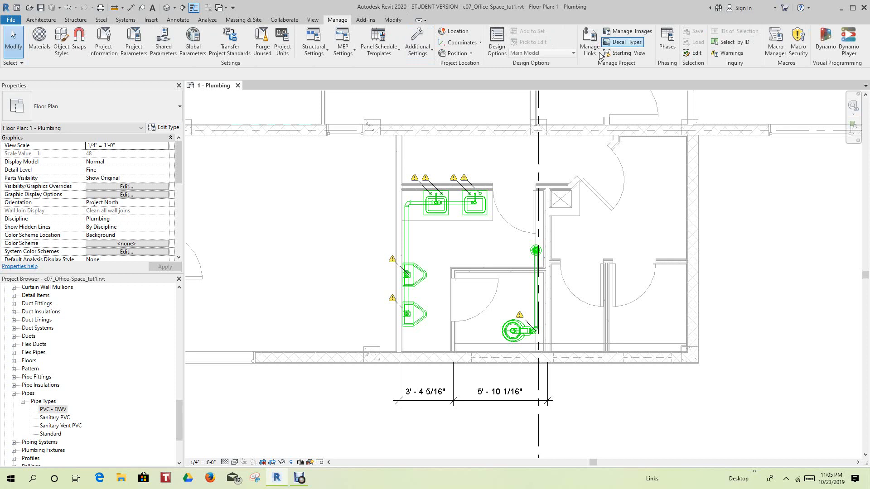
click(585, 44)
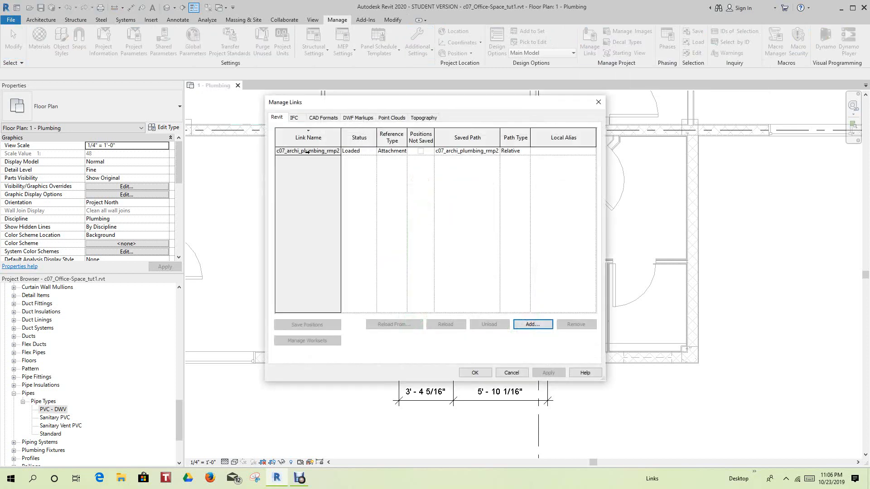
click(308, 152)
click(489, 324)
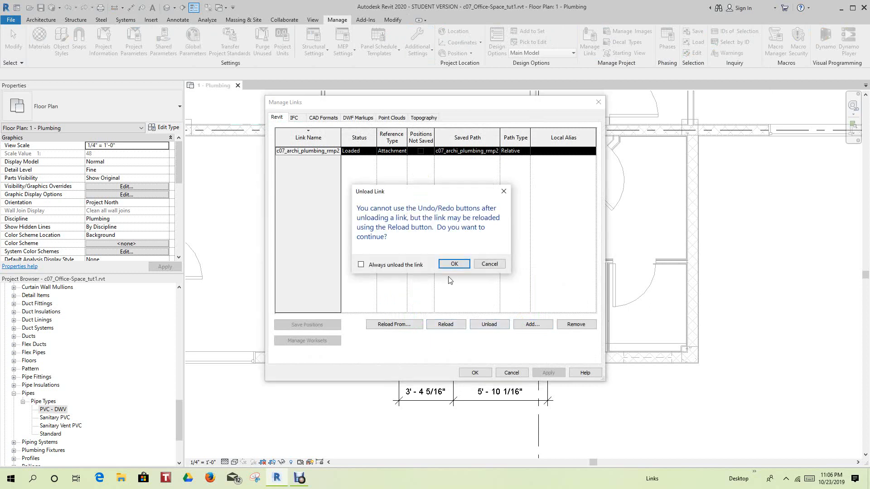
click(453, 264)
click(473, 374)
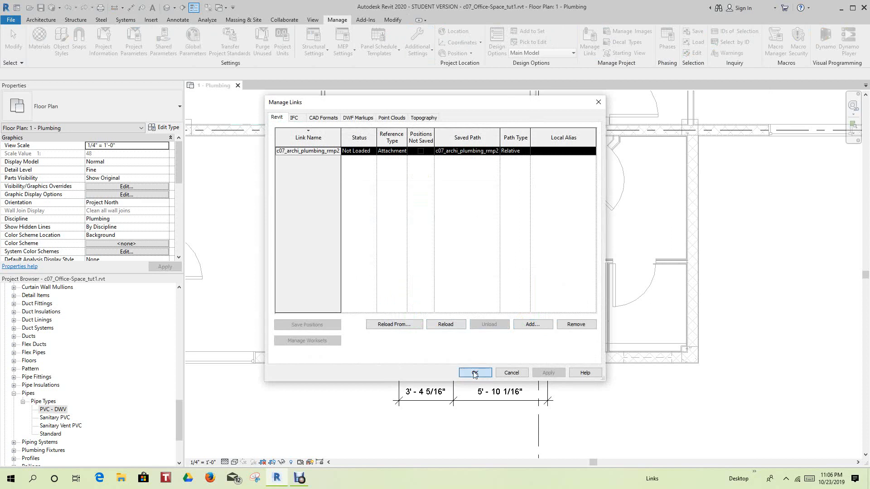
click(474, 373)
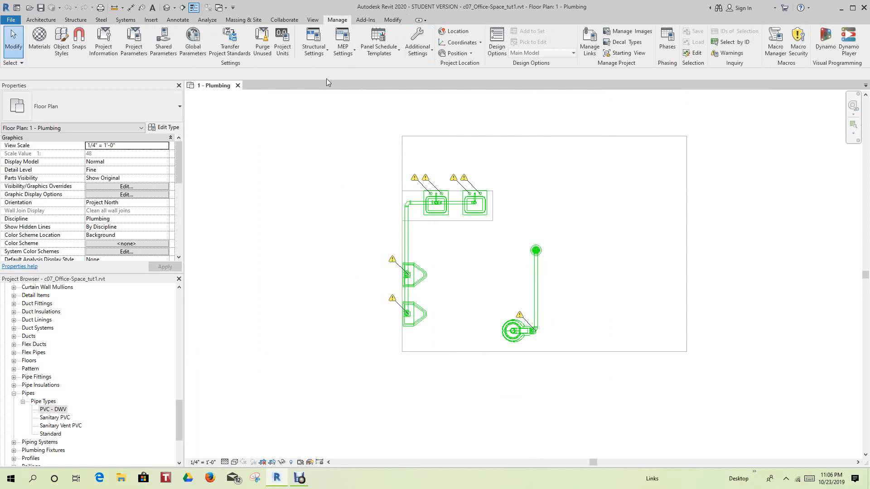
Open the default 3D view and set its detail level to Fine and its visual style to Realistic.
click(168, 8)
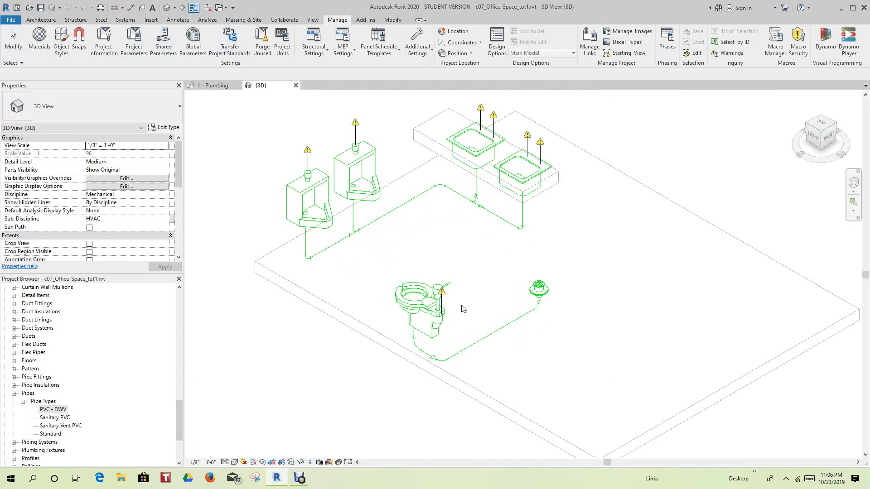
scroll(461, 306, down, 1)
middle_drag(465, 311, 448, 294)
scroll(430, 302, up, 1)
click(227, 463)
click(238, 452)
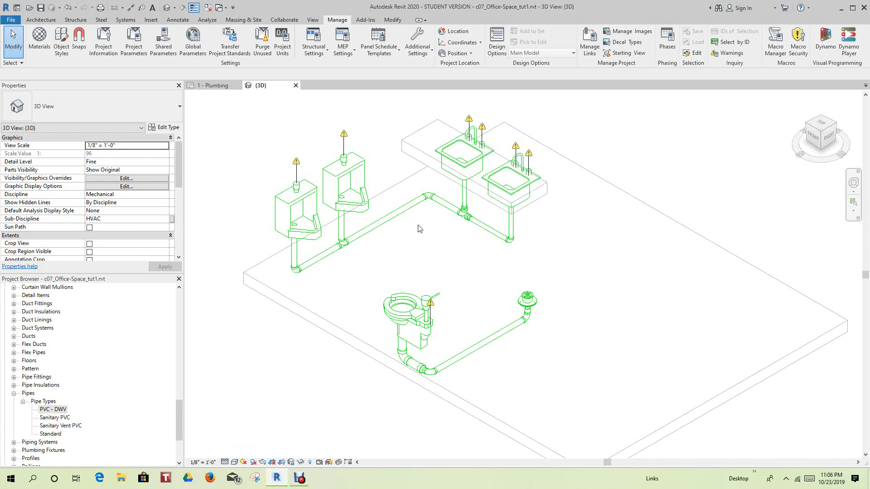
click(234, 462)
click(290, 443)
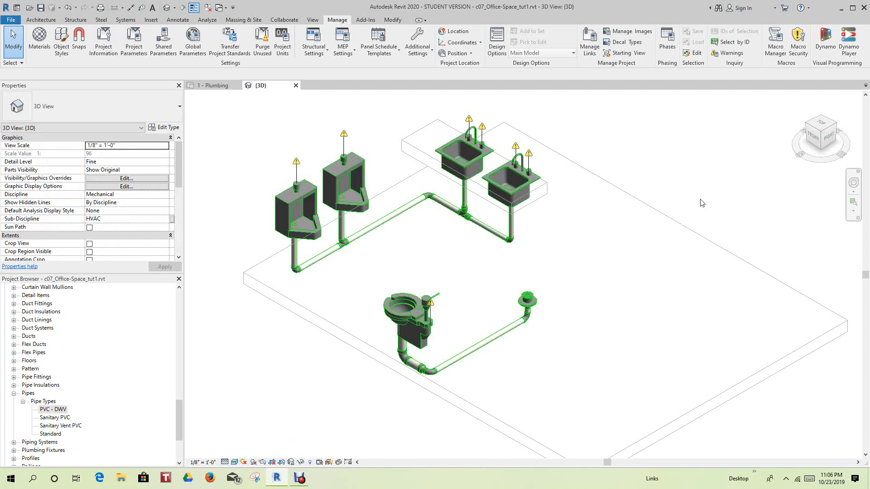
Examine the sanitary pipe runs in 3D, from the urinals and sinks to the toilet and floor drain.
drag(828, 141, 848, 127)
scroll(661, 339, down, 1)
middle_drag(662, 342, 704, 296)
scroll(591, 262, up, 3)
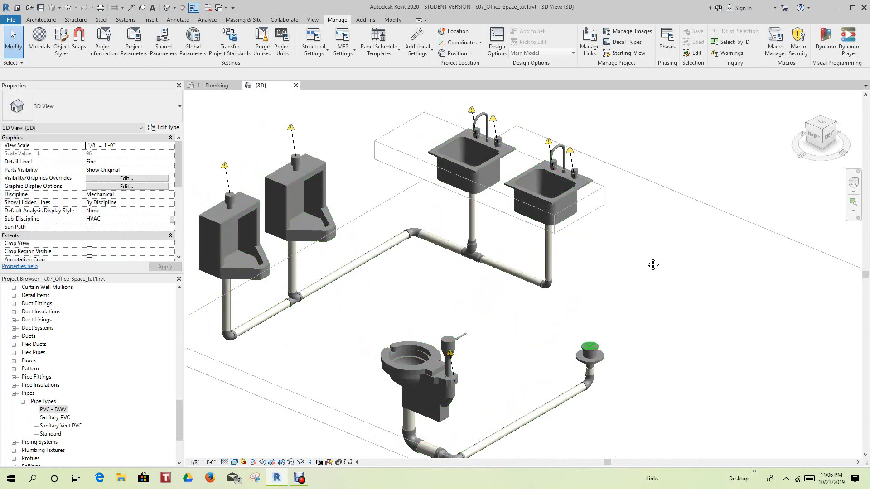
scroll(649, 269, down, 1)
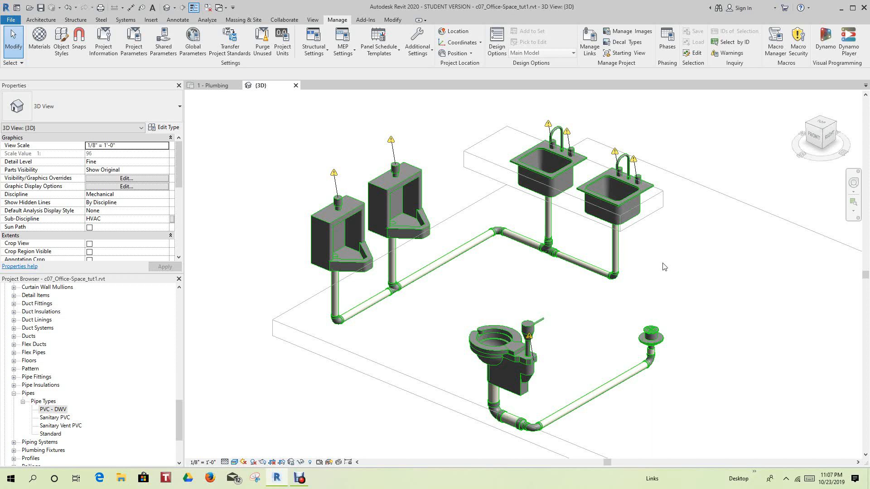
scroll(644, 281, down, 4)
middle_drag(645, 299, 596, 298)
scroll(597, 299, up, 3)
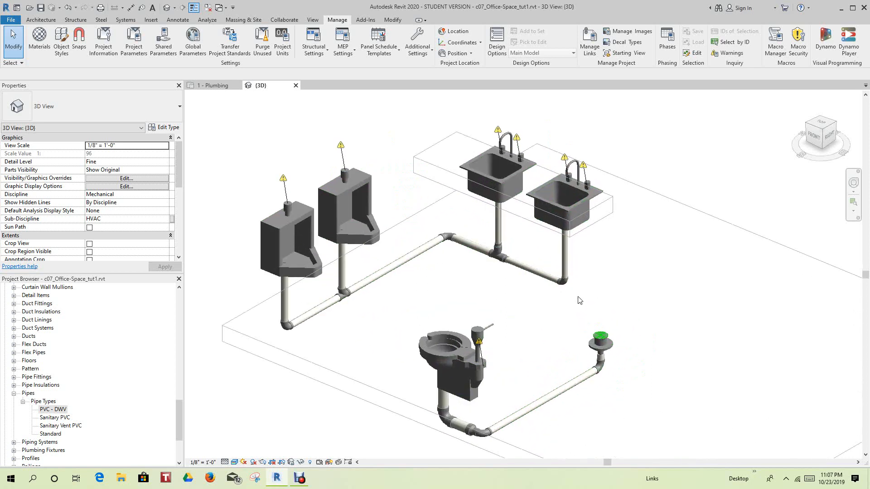
middle_drag(579, 300, 602, 301)
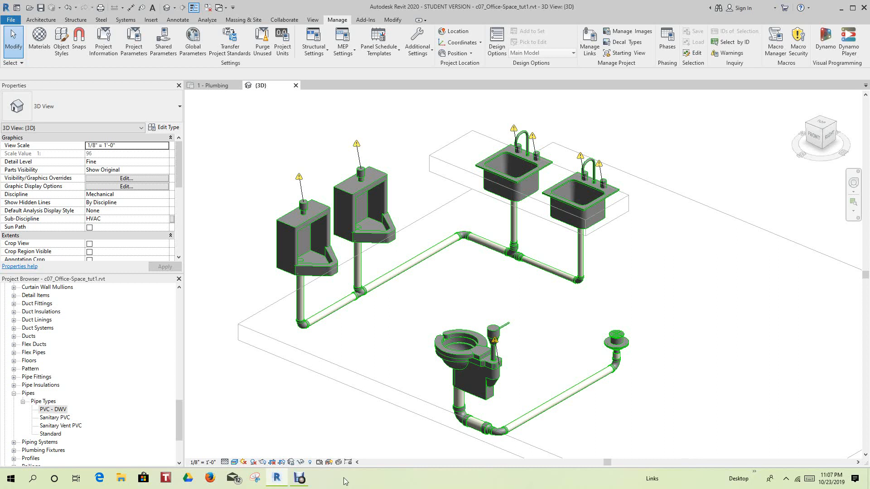
click(299, 478)
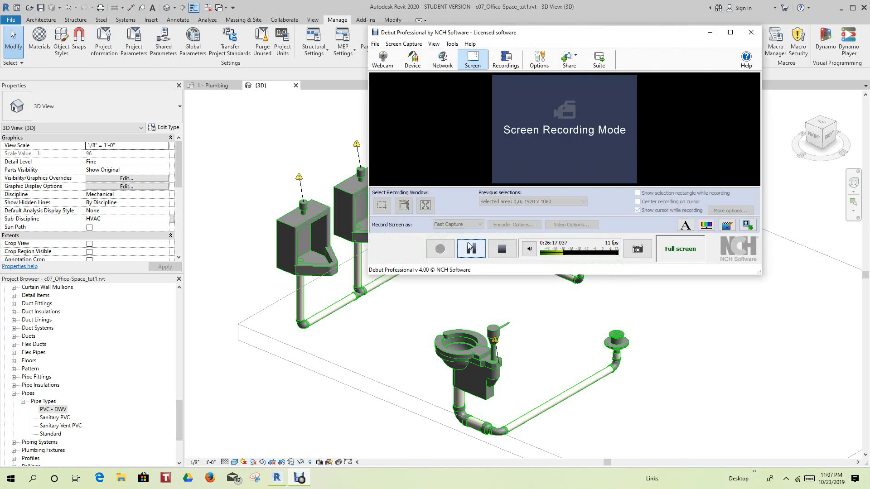